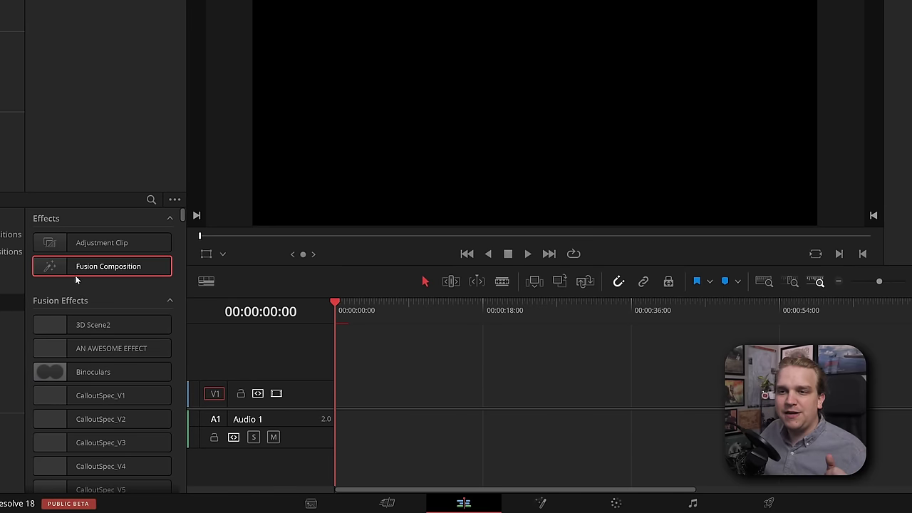
Add a Fusion Composition clip to V1, lengthen it to about 14 seconds, and open it in Fusion.
drag(74, 280, 484, 393)
drag(342, 312, 369, 312)
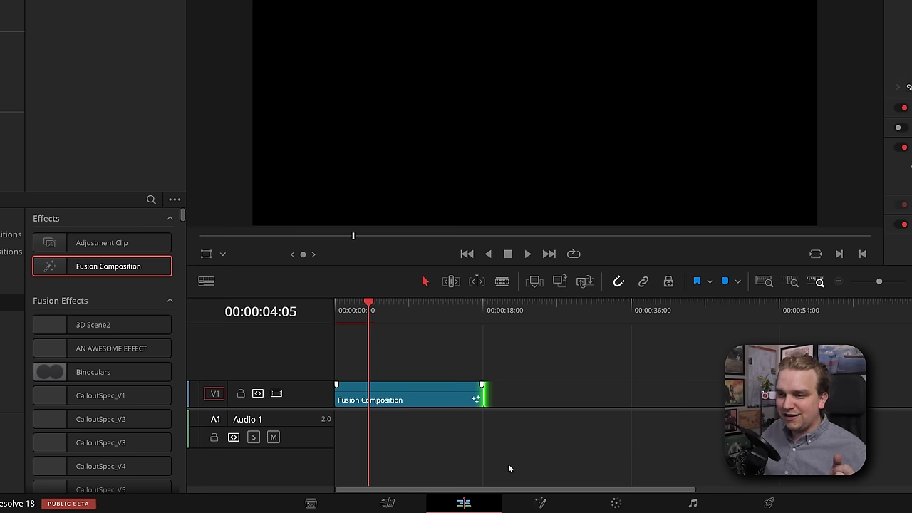
click(543, 503)
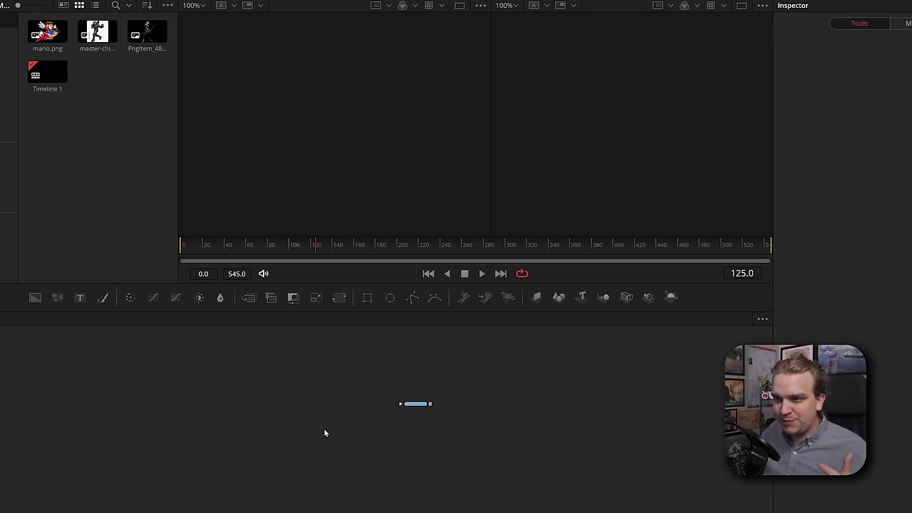
Bring mario.png, the Master Chief image and the archer image into the node graph as MediaIn nodes.
drag(324, 428, 432, 462)
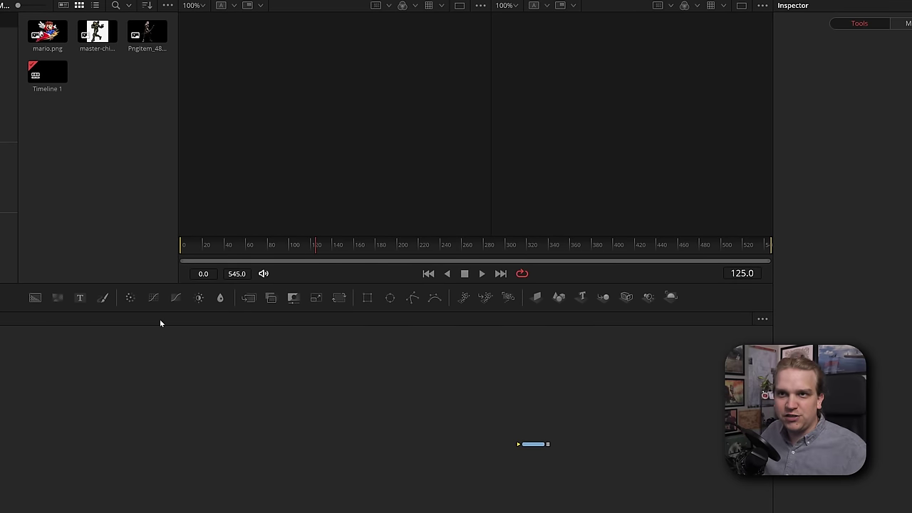
drag(39, 32, 52, 382)
drag(97, 32, 120, 385)
drag(147, 32, 180, 385)
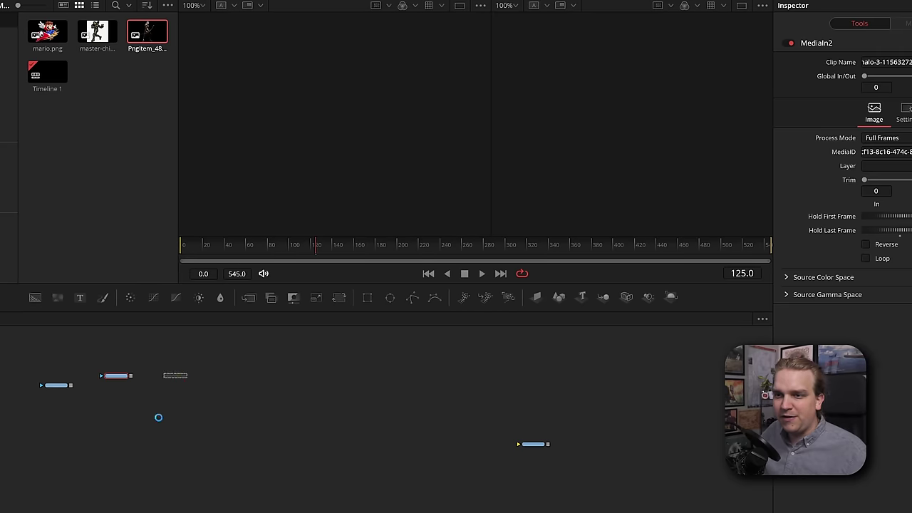
scroll(145, 410, up, 2)
Preview Mario, the archer and Master Chief in the viewer, then select all nodes.
click(42, 390)
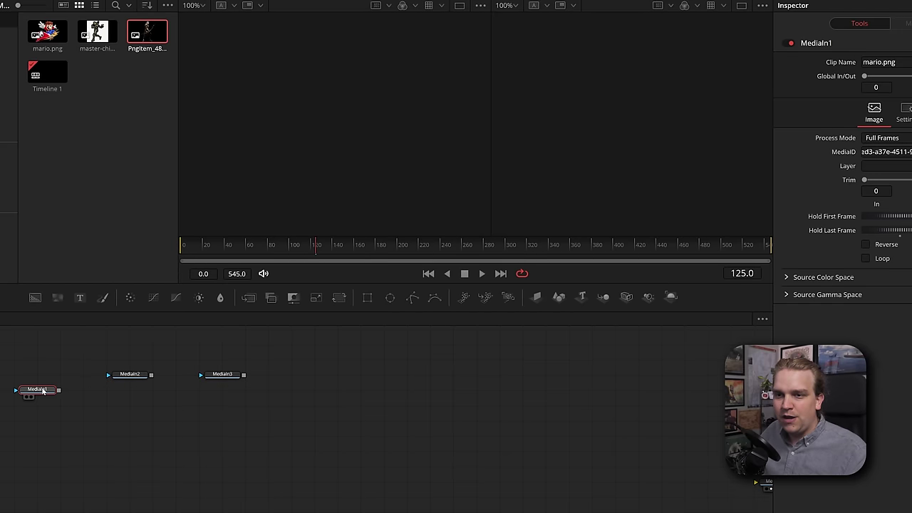
key(1)
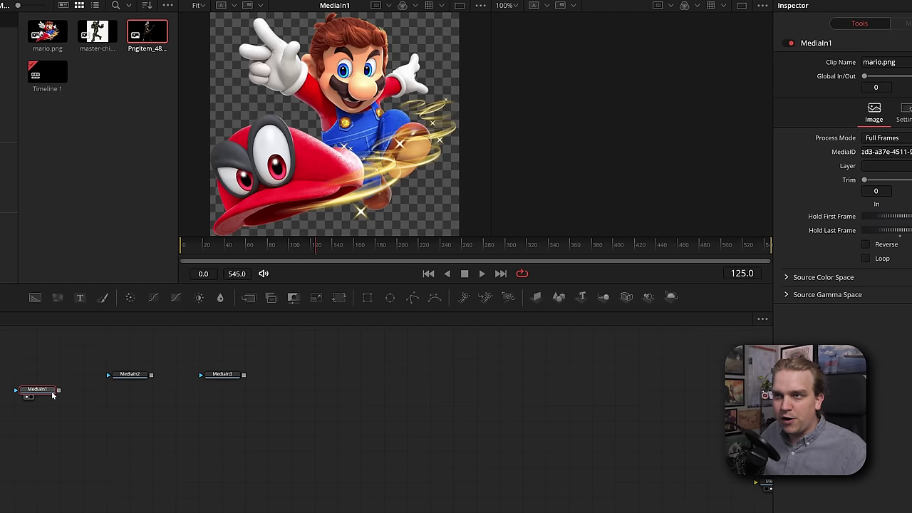
click(218, 380)
key(1)
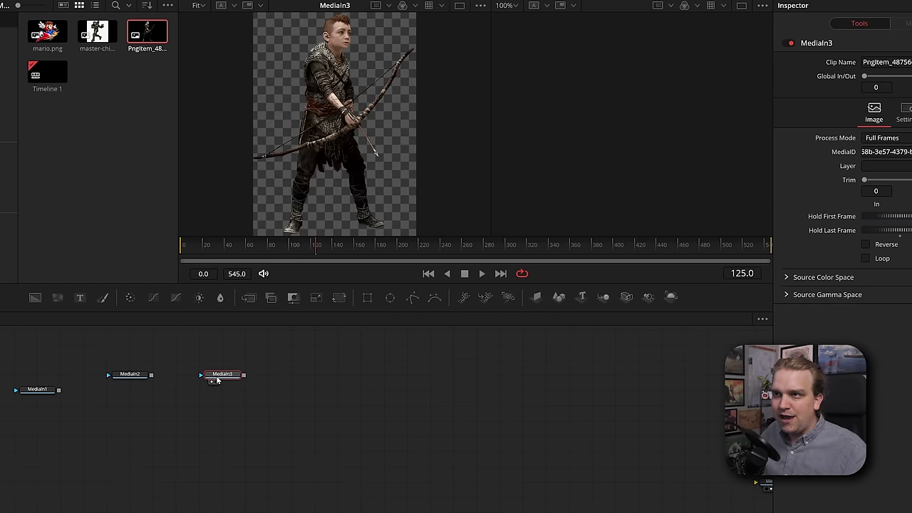
click(132, 377)
key(1)
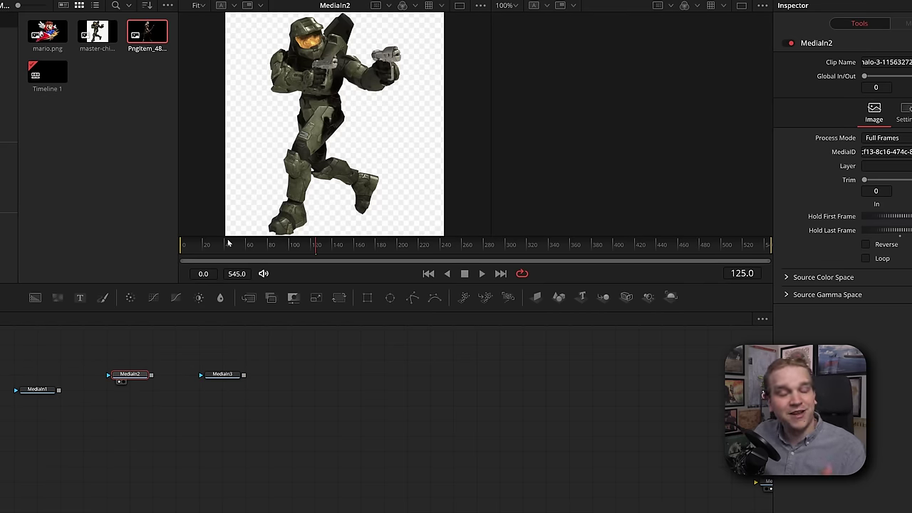
key(ctrl+a)
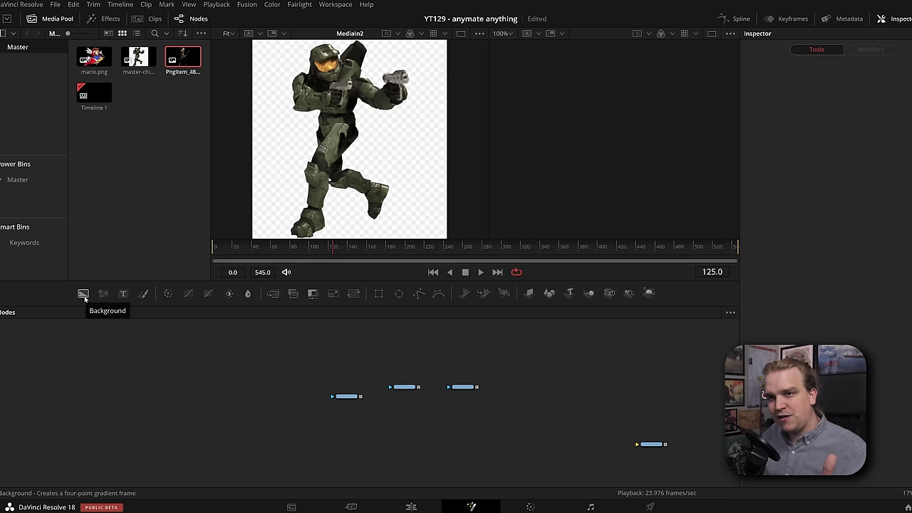
Add a Background node and connect Background1 to MediaOut1.
click(84, 294)
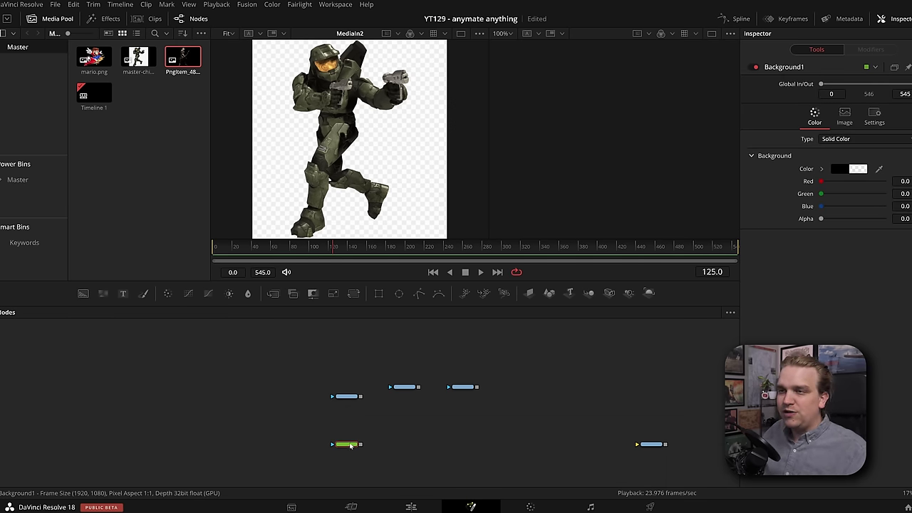
drag(350, 446, 375, 112)
scroll(372, 119, down, 2)
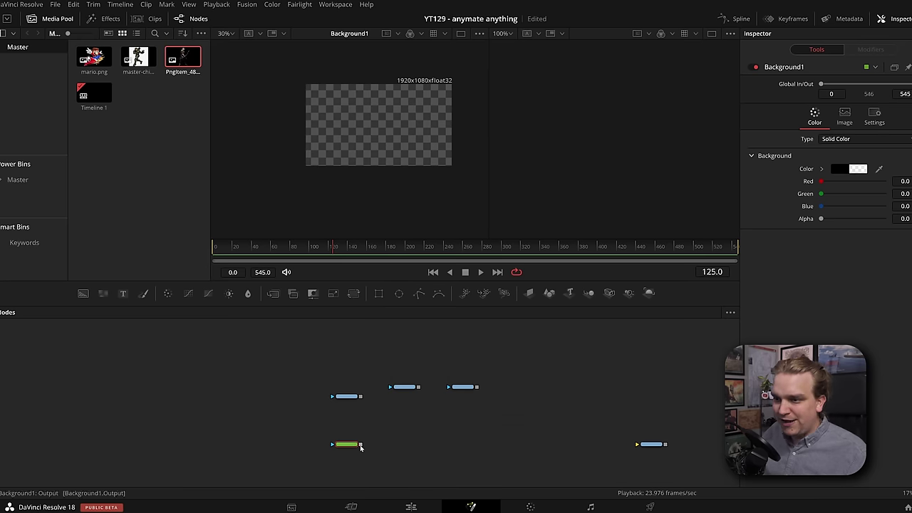
drag(390, 449, 636, 444)
drag(354, 445, 325, 444)
scroll(351, 442, up, 2)
click(302, 432)
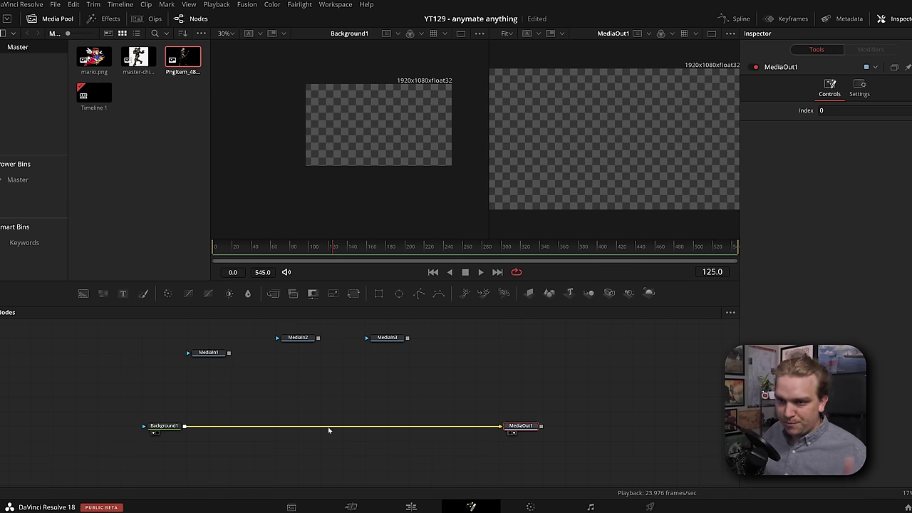
drag(152, 428, 100, 434)
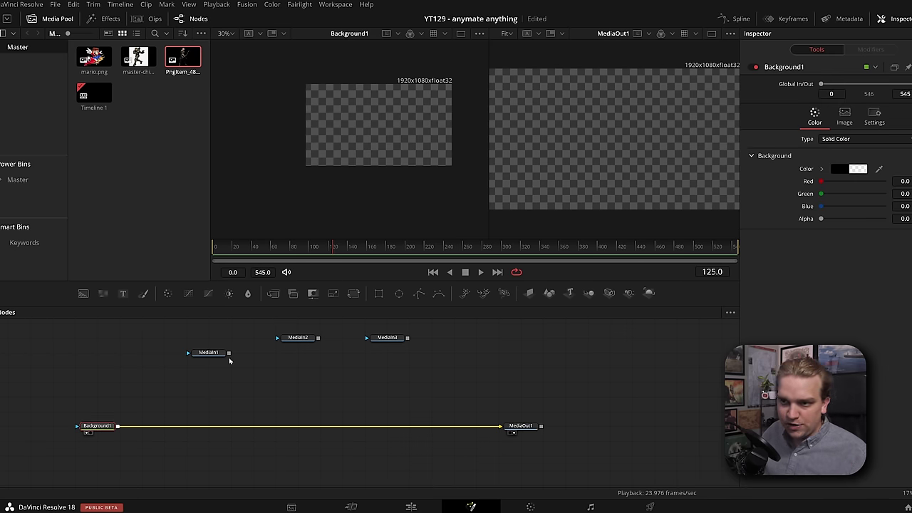
Chain Mario, Master Chief and the archer over the background, creating Merge1–3.
drag(229, 353, 119, 428)
drag(319, 338, 291, 369)
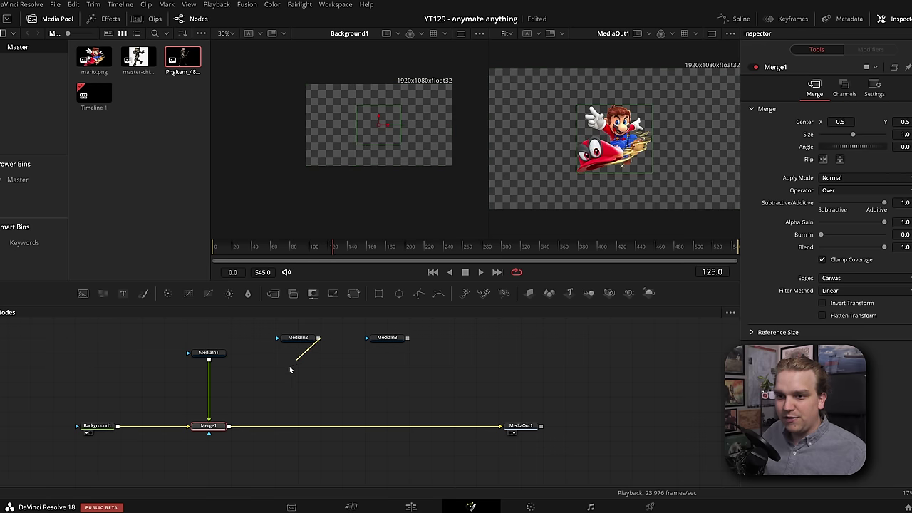
drag(238, 424, 231, 426)
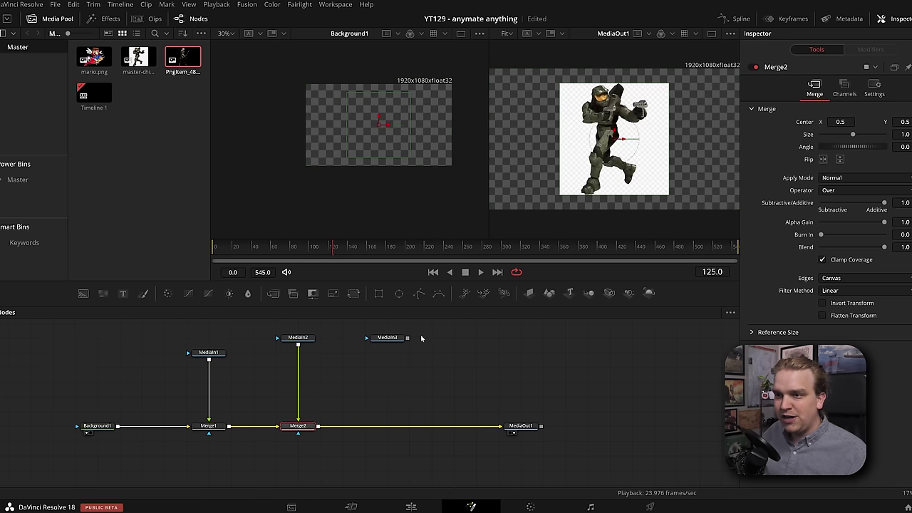
drag(336, 414, 319, 426)
click(500, 380)
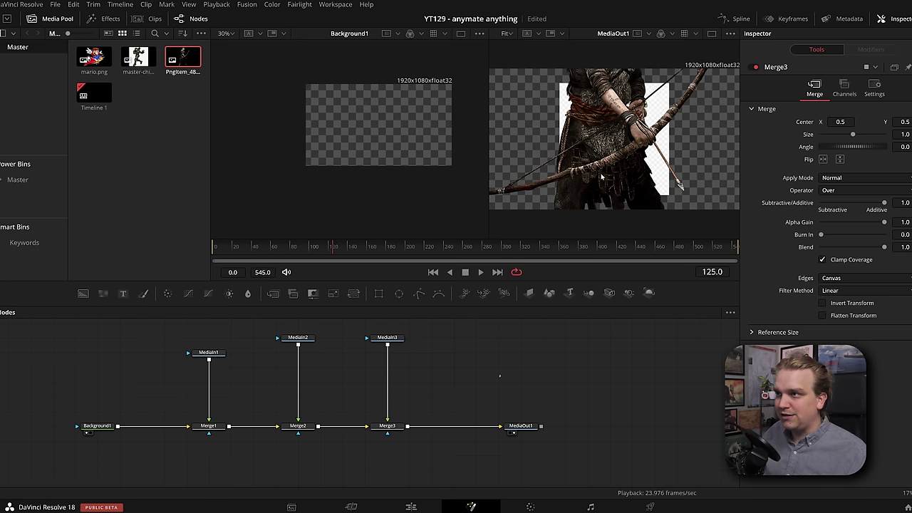
click(399, 426)
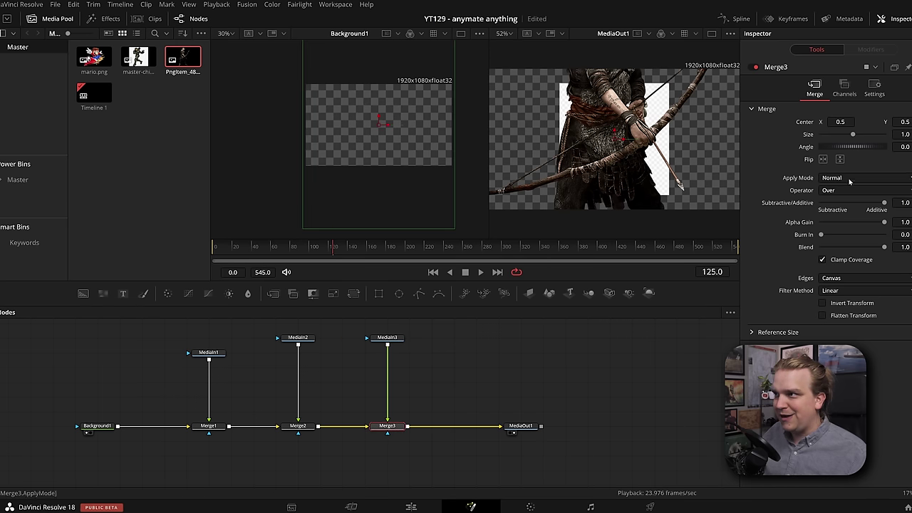
Set Merge1 size to 1.57 and move Mario off-frame to the upper left.
click(208, 426)
drag(852, 135, 857, 136)
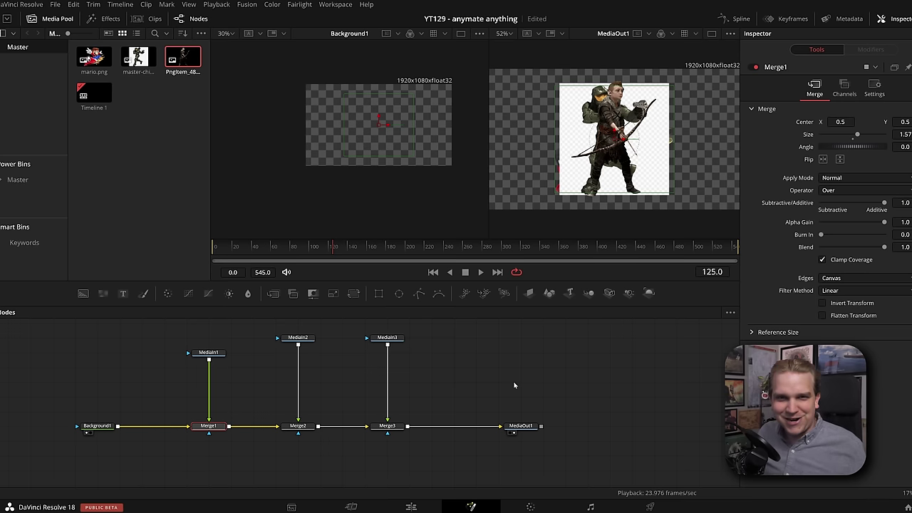
drag(380, 121, 339, 166)
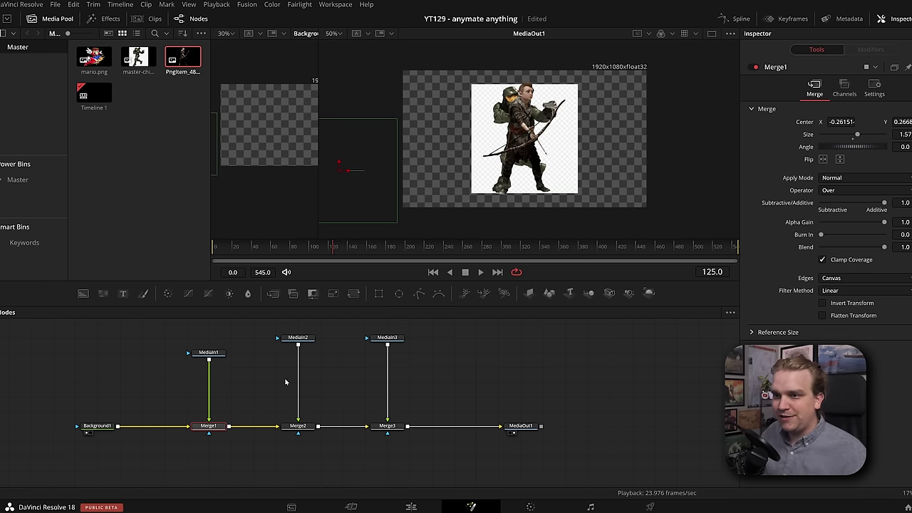
click(298, 427)
Push Master Chief out of frame to the right with Merge2's center.
drag(530, 139, 715, 174)
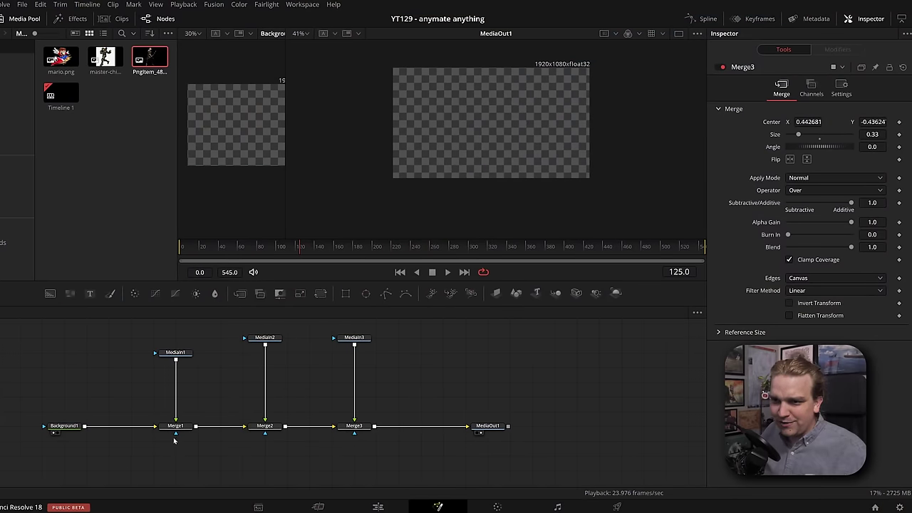
Keyframe Merge1's center in a single large viewer and enable Draw Append.
click(175, 427)
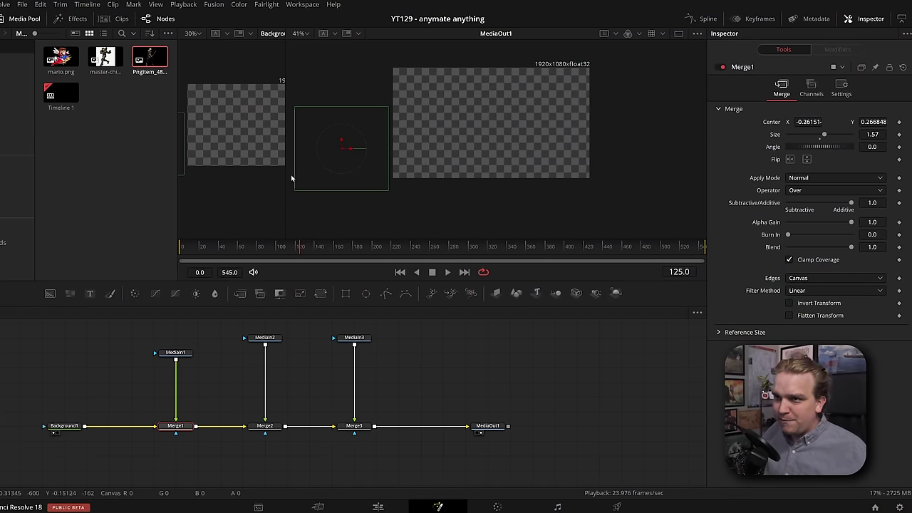
click(679, 34)
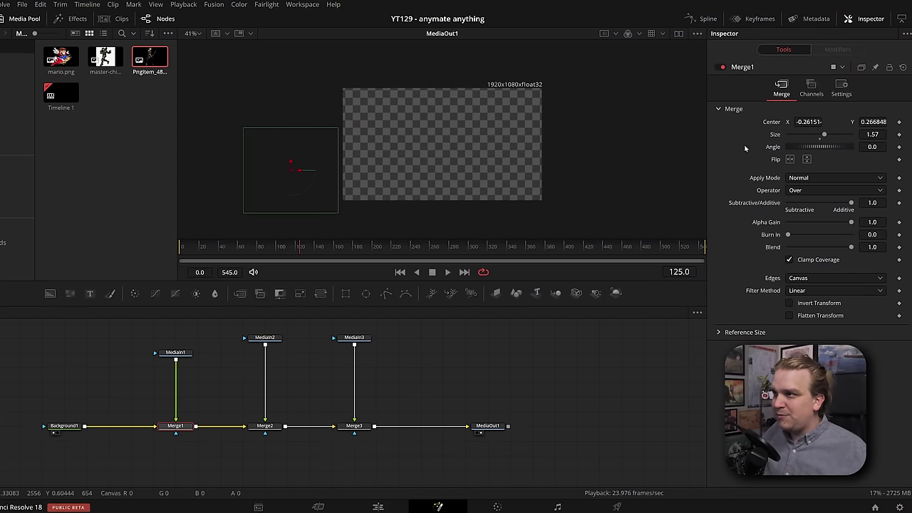
click(900, 122)
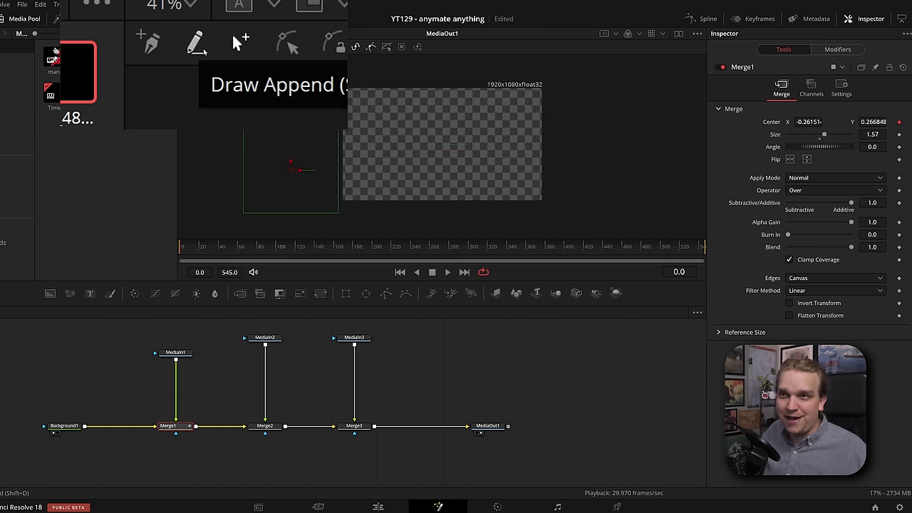
click(200, 46)
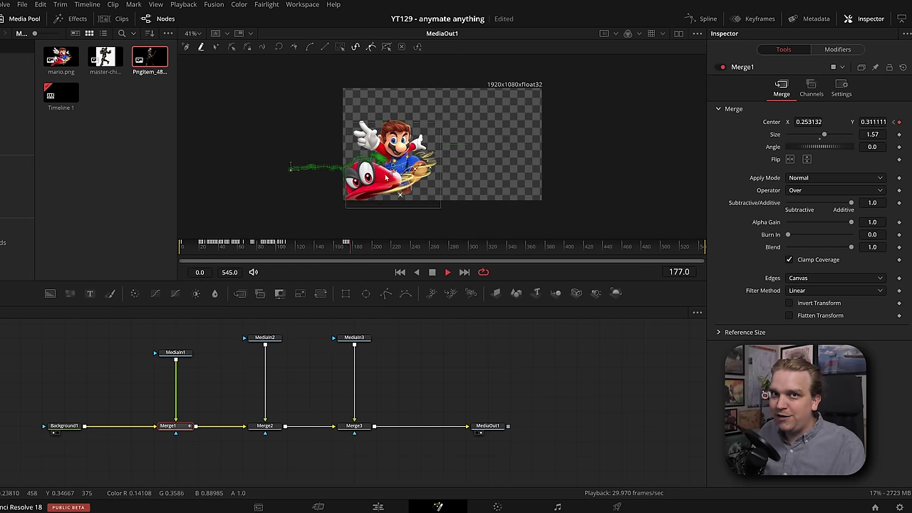
Record Mario's wavy path live, review it in playback, and return to about frame 20.
drag(388, 162, 383, 162)
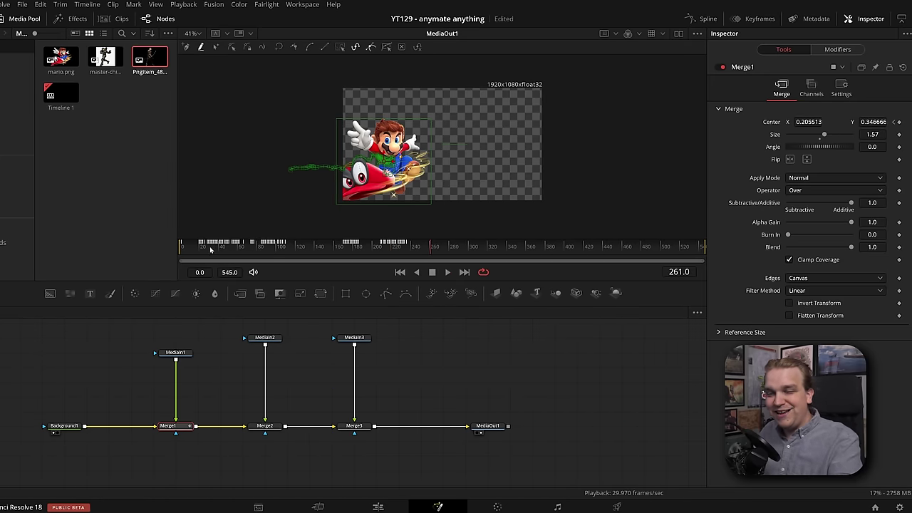
mouse_move(210, 249)
mouse_down()
mouse_move(244, 252)
mouse_move(199, 257)
mouse_up()
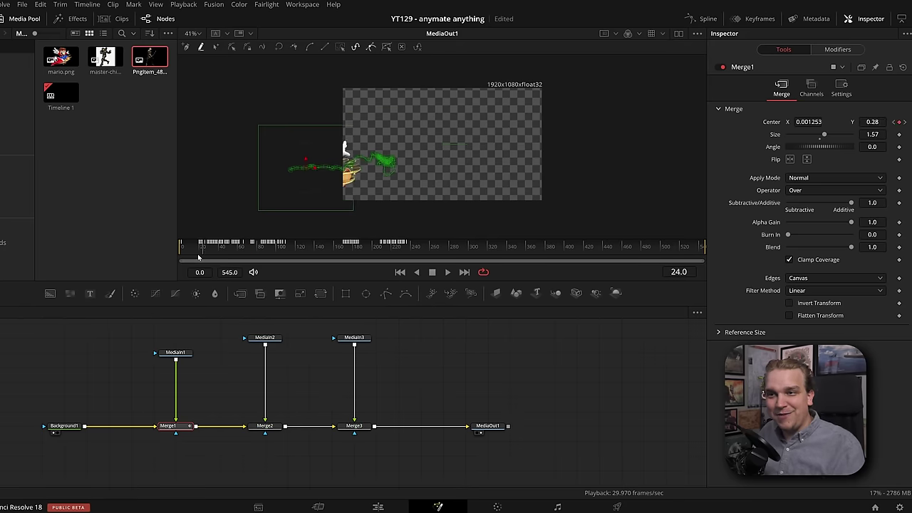
key(space)
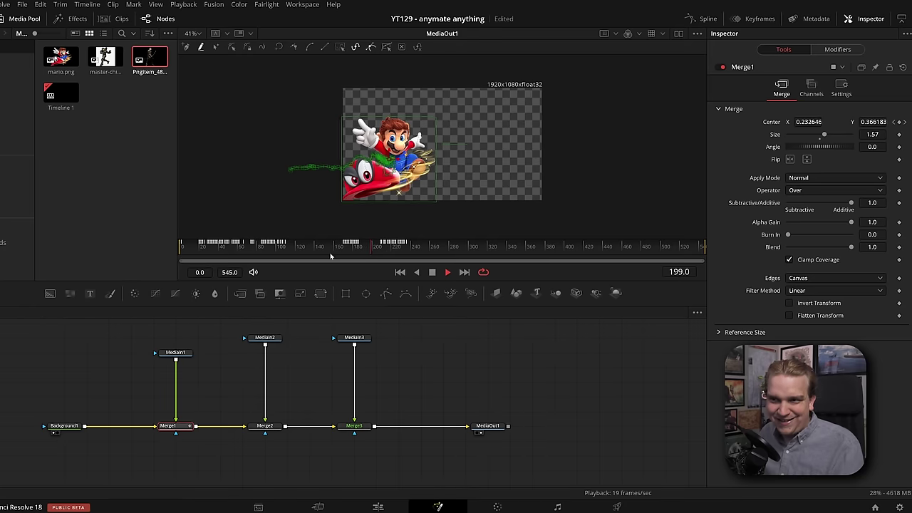
drag(207, 246, 200, 246)
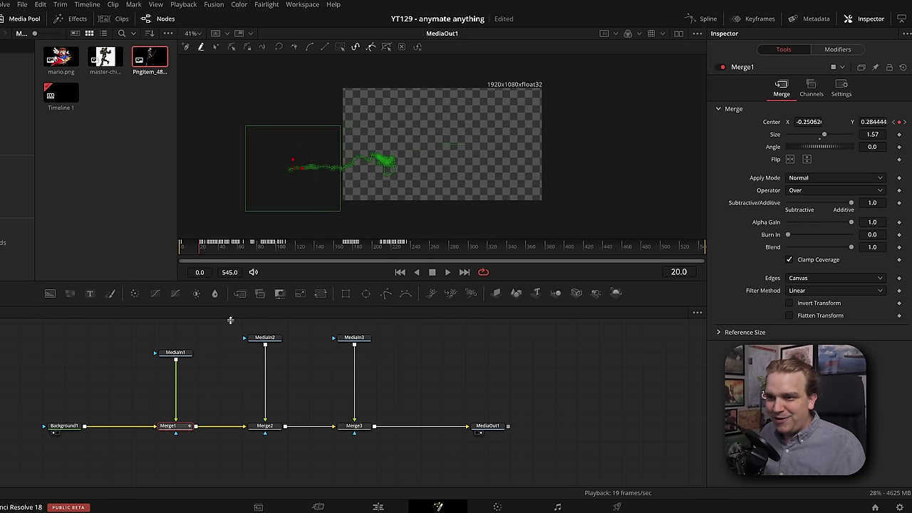
Record Master Chief's Merge2 motion path live with Draw Append during playback.
click(264, 425)
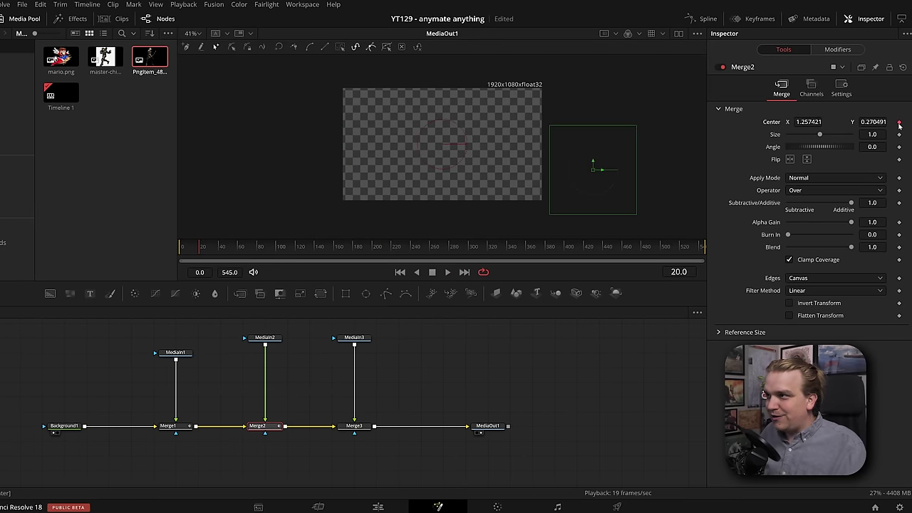
click(202, 48)
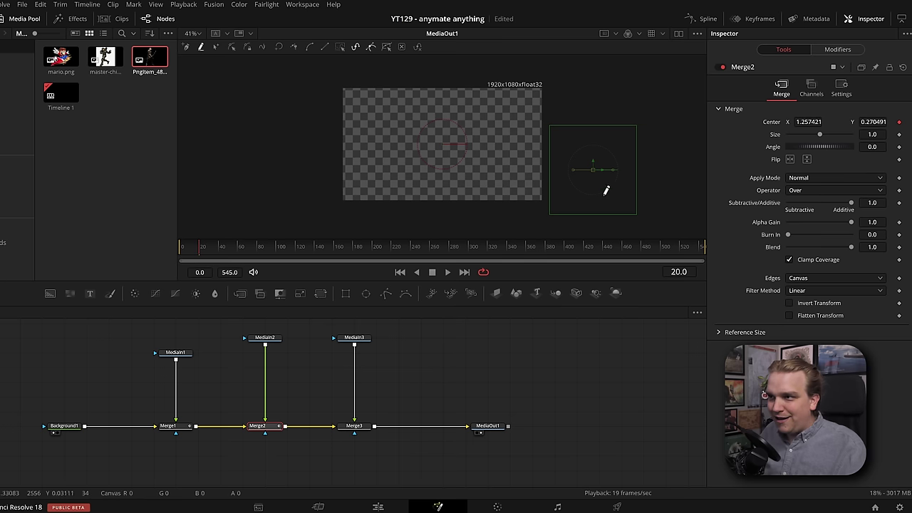
key(space)
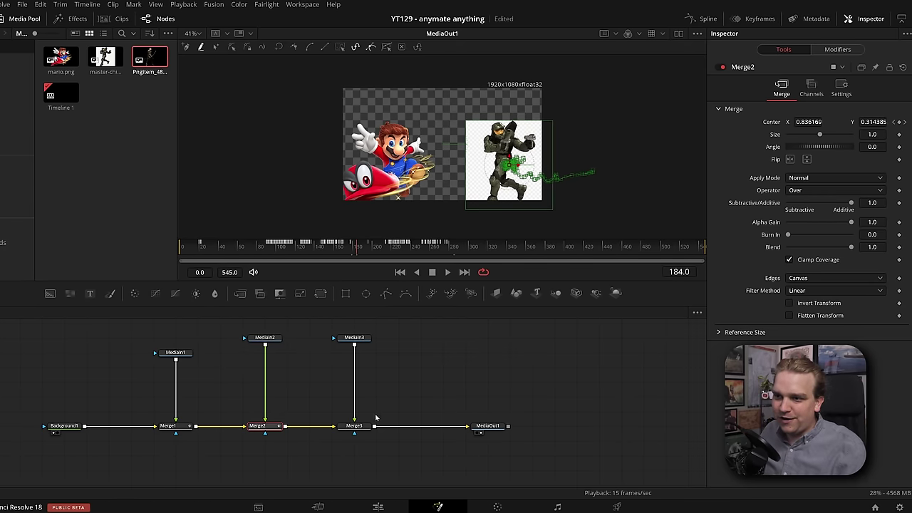
Keyframe Merge3's center and record the archer rising from below into frame.
click(355, 425)
click(899, 123)
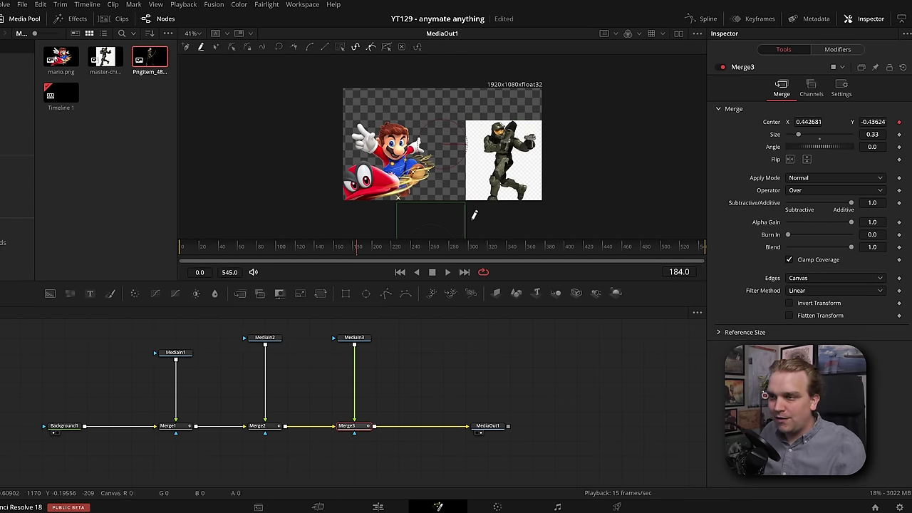
scroll(447, 223, down, 1)
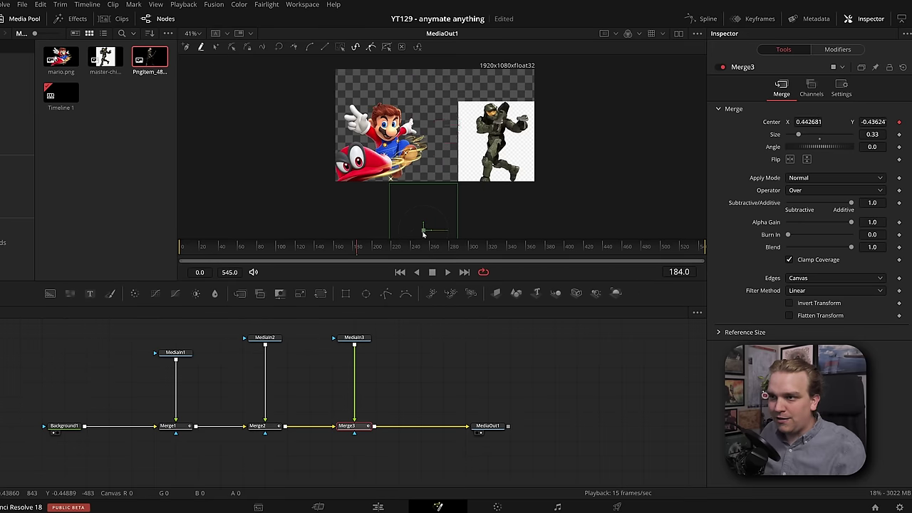
mouse_move(423, 231)
mouse_down()
mouse_move(437, 173)
mouse_move(439, 139)
mouse_up()
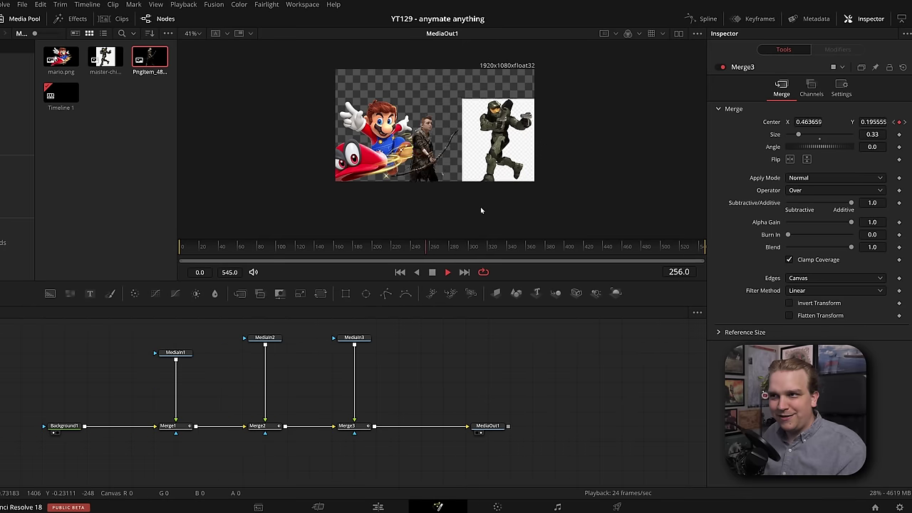
key(space)
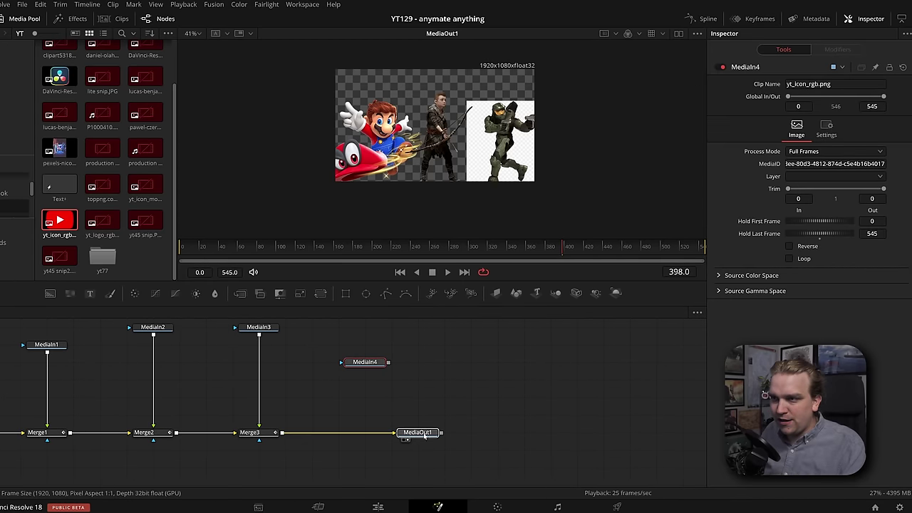
Disable Merge1, Merge2 and Merge3 to hide the three characters.
drag(14, 425, 307, 442)
click(723, 98)
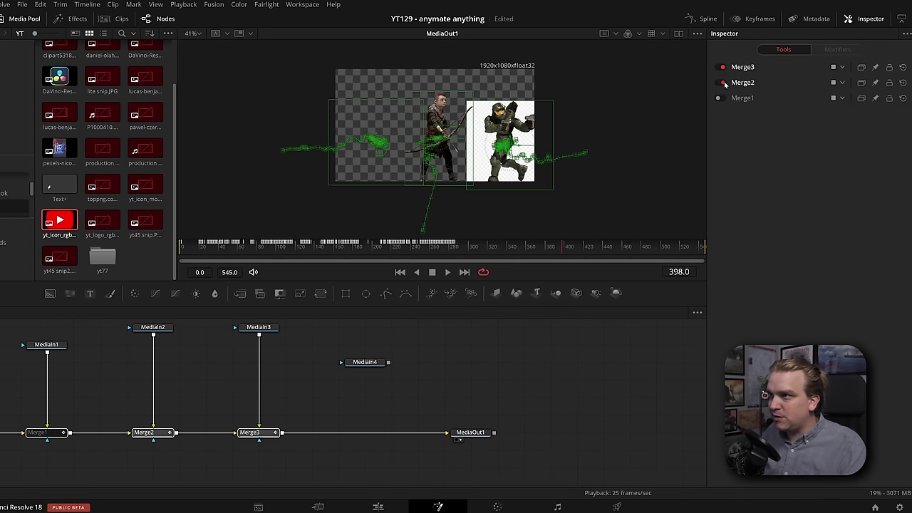
click(722, 82)
click(723, 66)
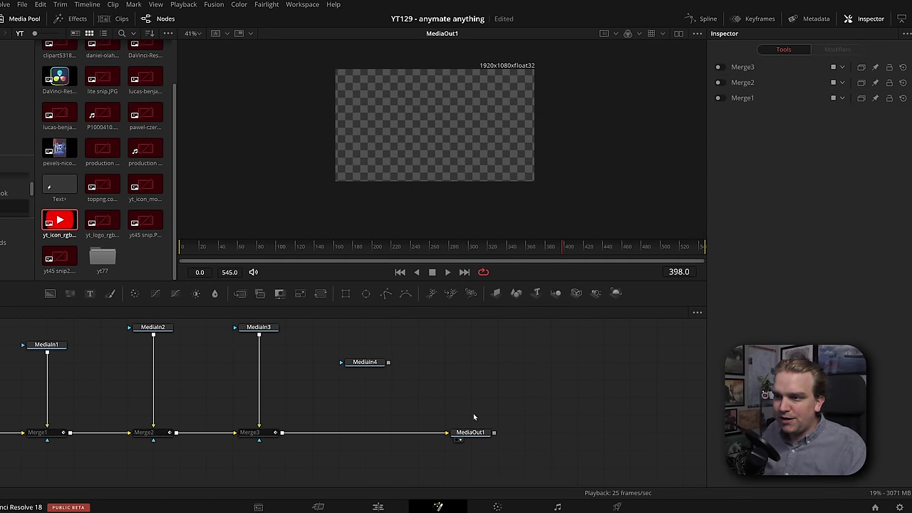
Merge the YouTube logo as Merge4 at size 0.229 and add a Text+ node.
drag(389, 362, 285, 436)
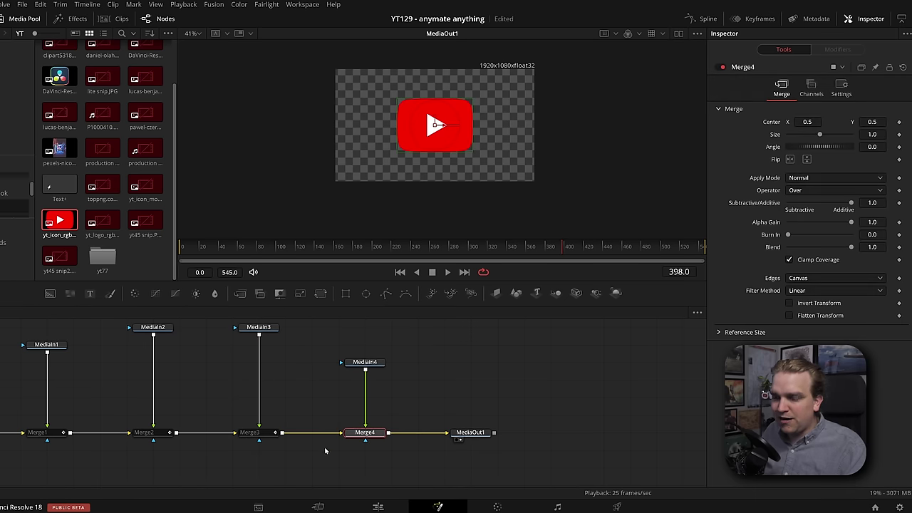
drag(872, 134, 815, 134)
drag(470, 432, 503, 432)
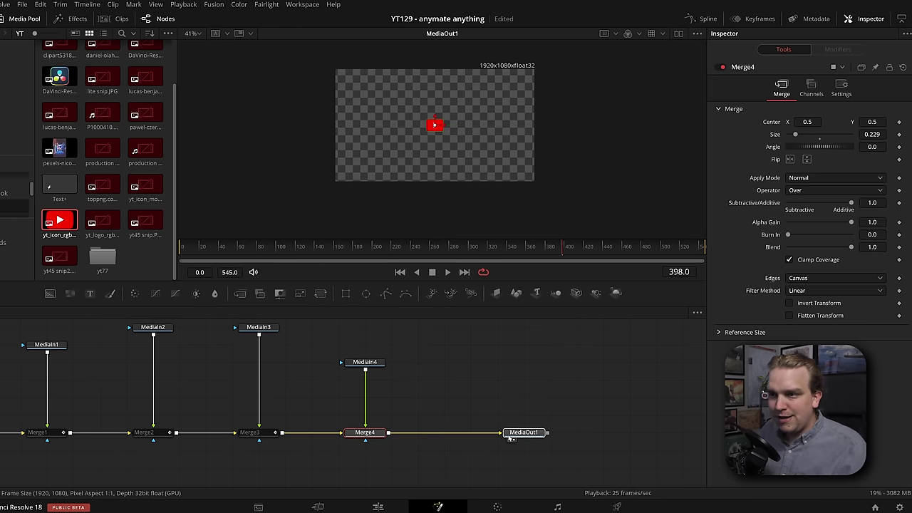
drag(90, 298, 442, 381)
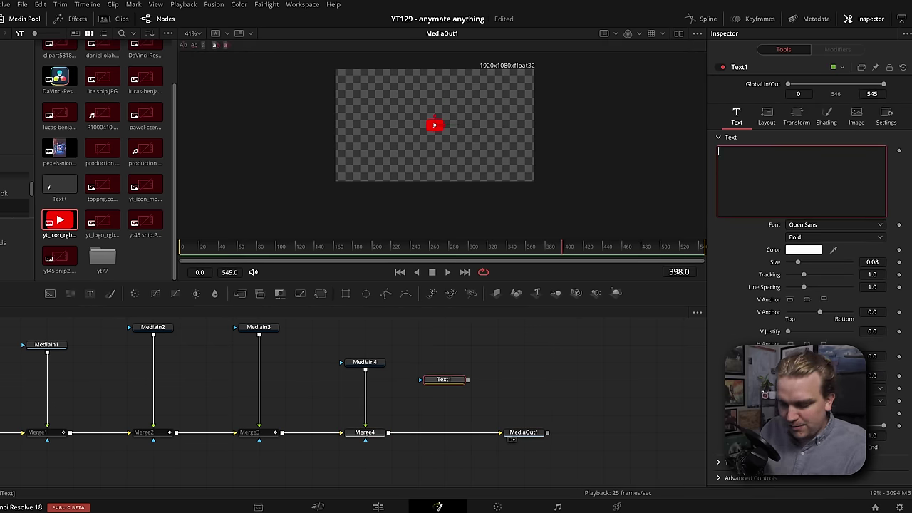
Enter SUBSCRIBE! in Text1, merge it as Merge5, and move it below the frame.
text(SUBSCRIBE!)
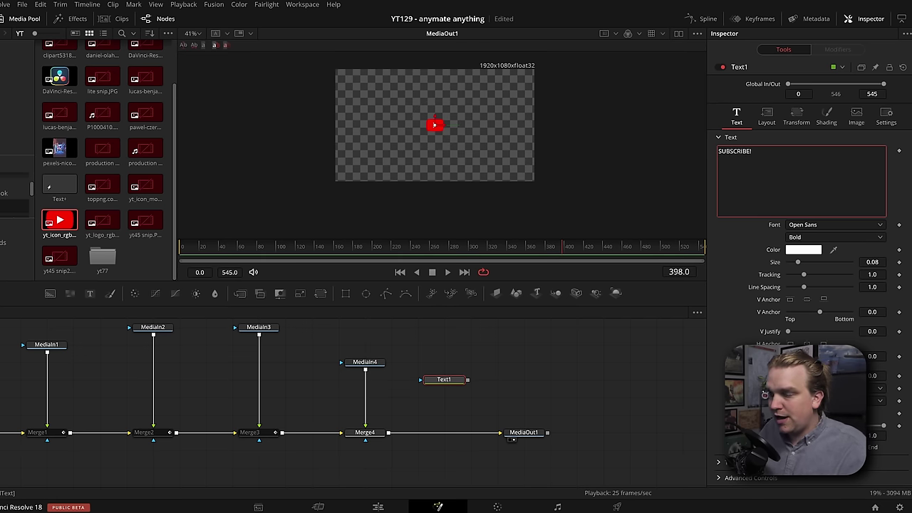
drag(467, 380, 397, 432)
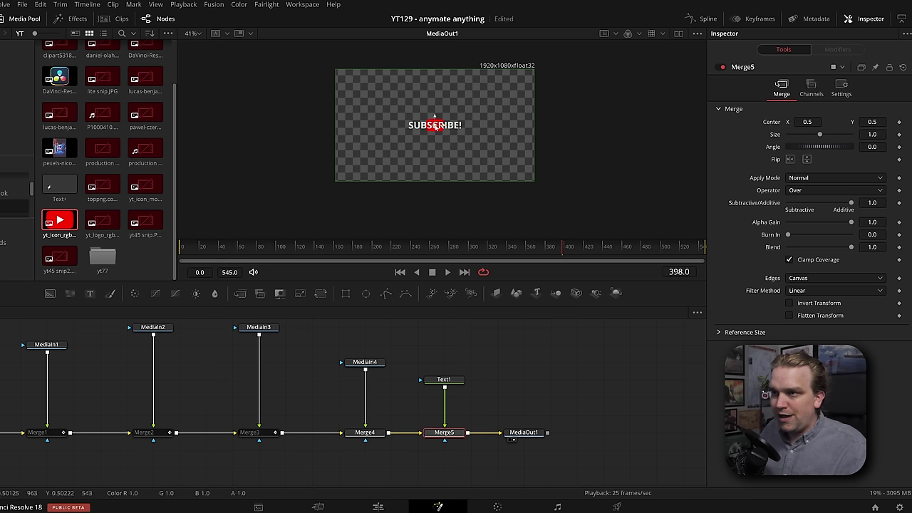
drag(434, 126, 394, 186)
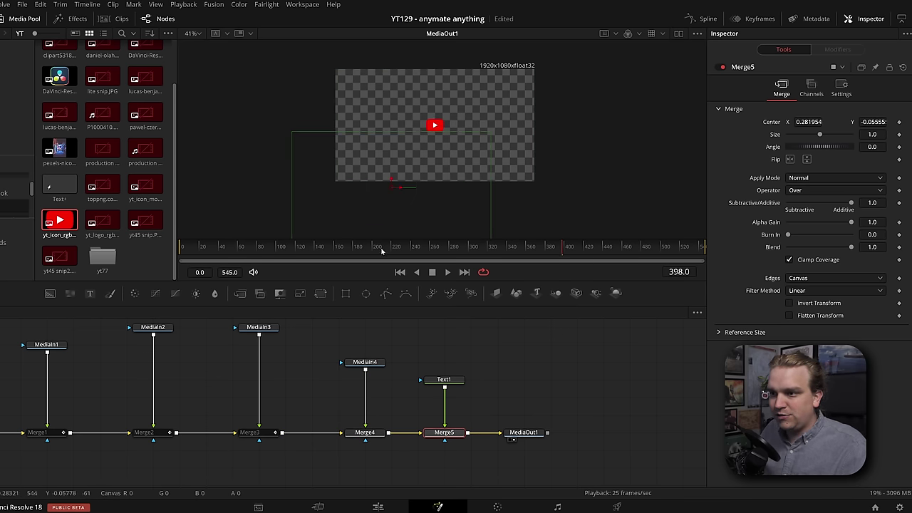
Move the YouTube logo via Merge4 below the frame's lower-left corner.
click(365, 364)
click(365, 433)
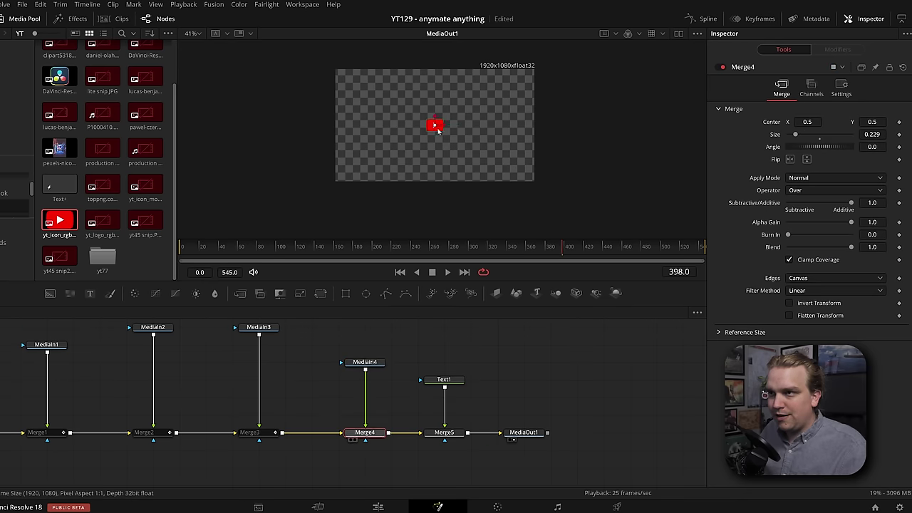
drag(435, 126, 345, 194)
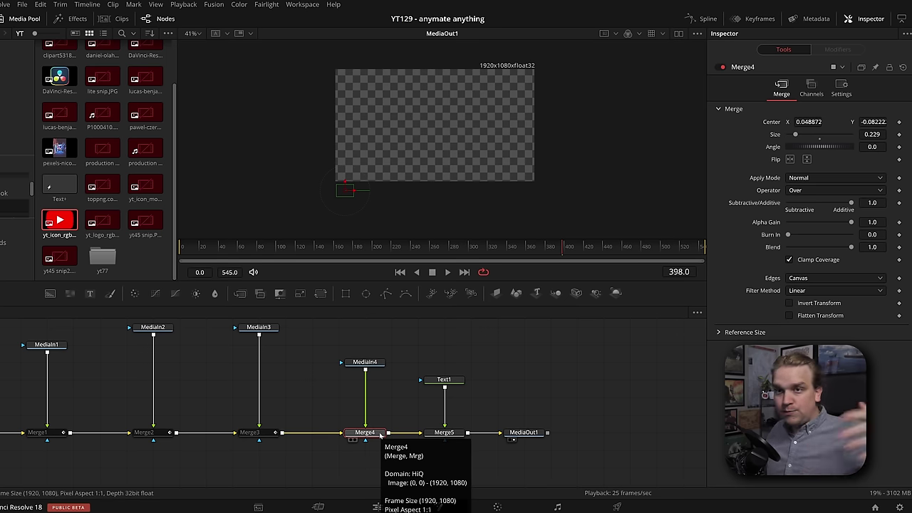
Keyframe Merge4's center and record the logo rising into frame and dropping back down.
click(364, 433)
click(242, 247)
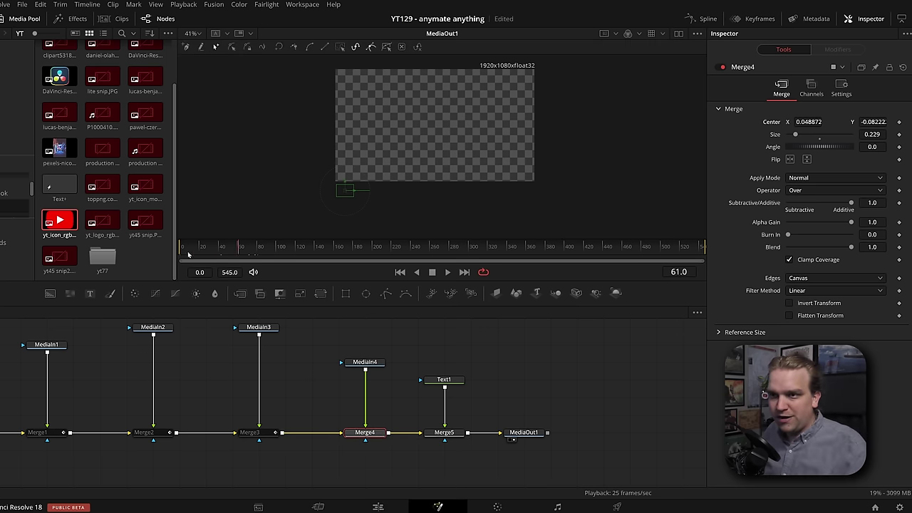
click(900, 122)
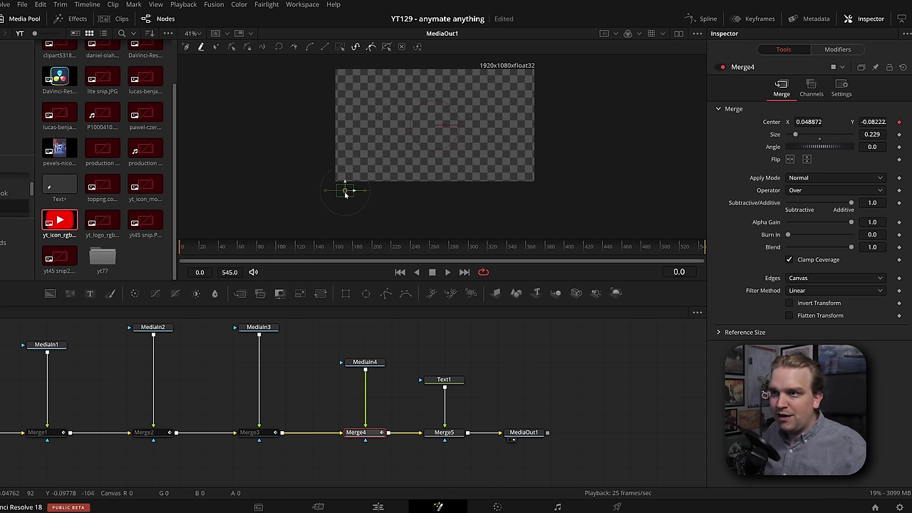
key(space)
drag(346, 193, 347, 166)
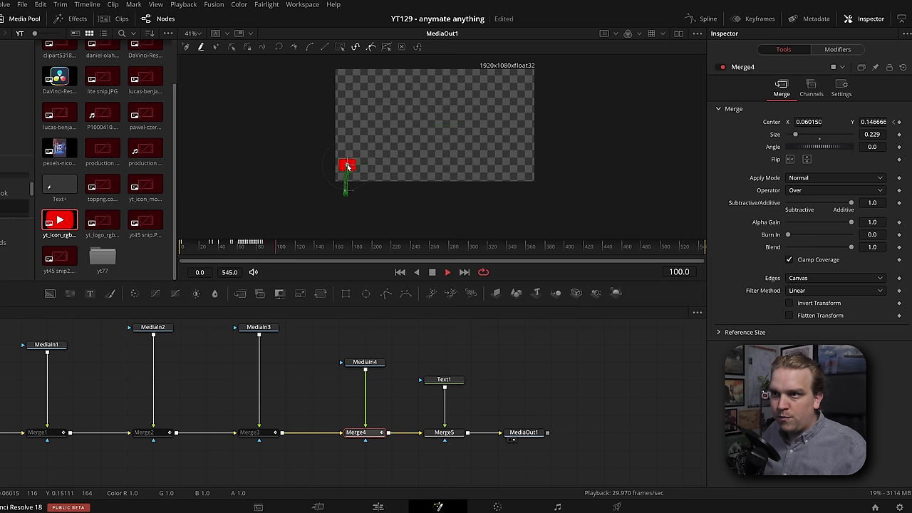
drag(347, 166, 354, 227)
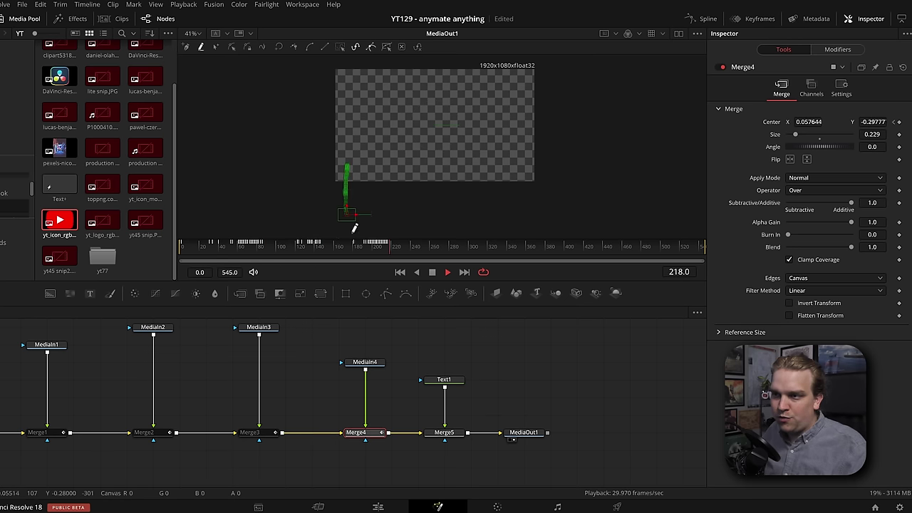
click(221, 249)
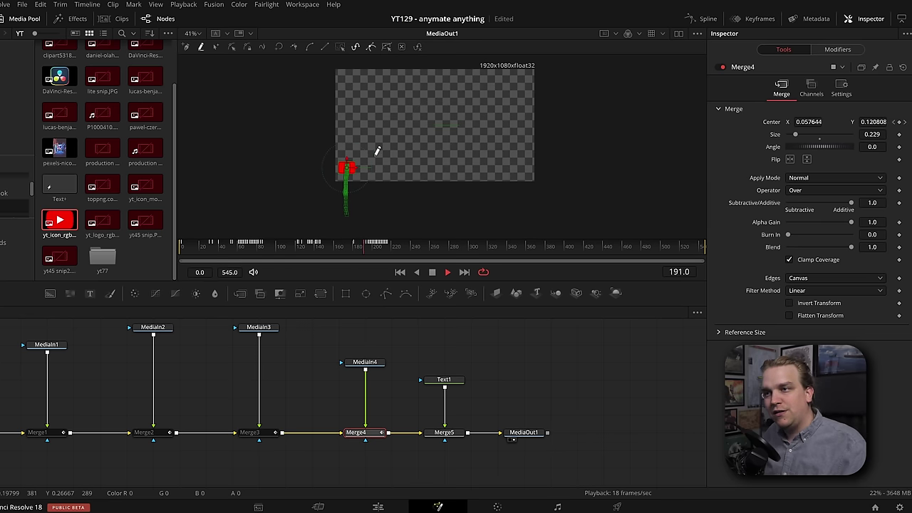
Stop playback and zoom the viewer in and out around the Merge4 path.
key(space)
scroll(371, 225, up, 2)
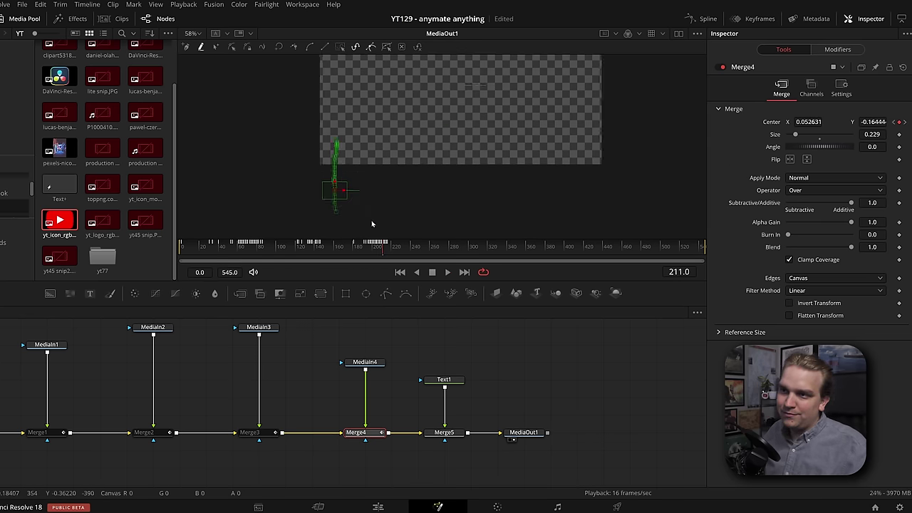
scroll(370, 218, up, 4)
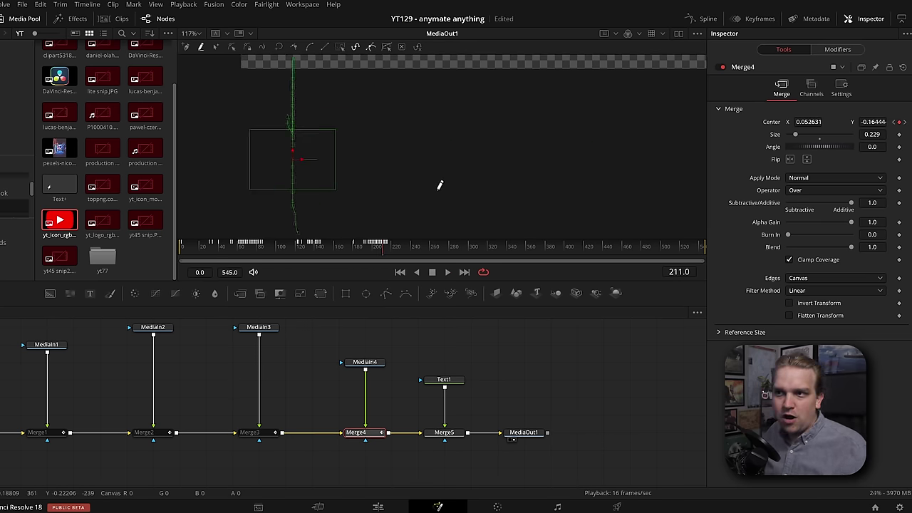
scroll(371, 202, down, 1)
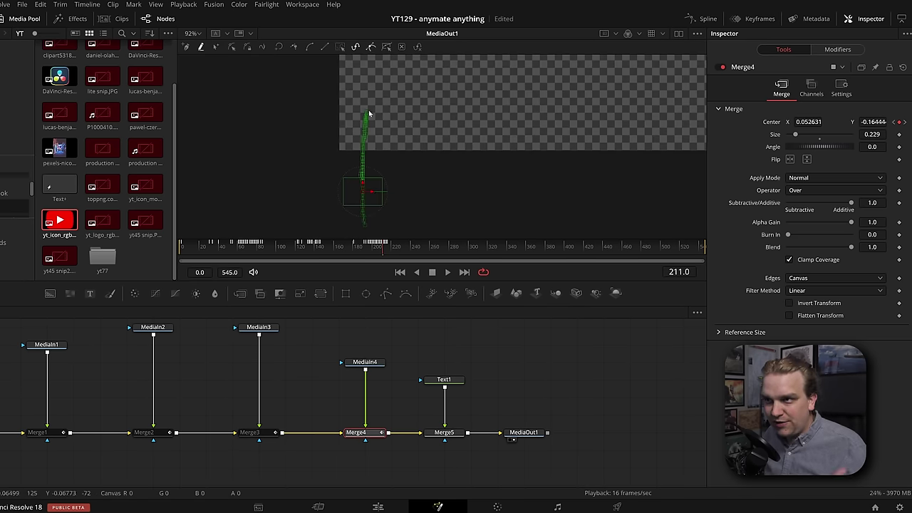
Box-select every point of Merge4's recorded stroke and zoom in on the path.
click(216, 46)
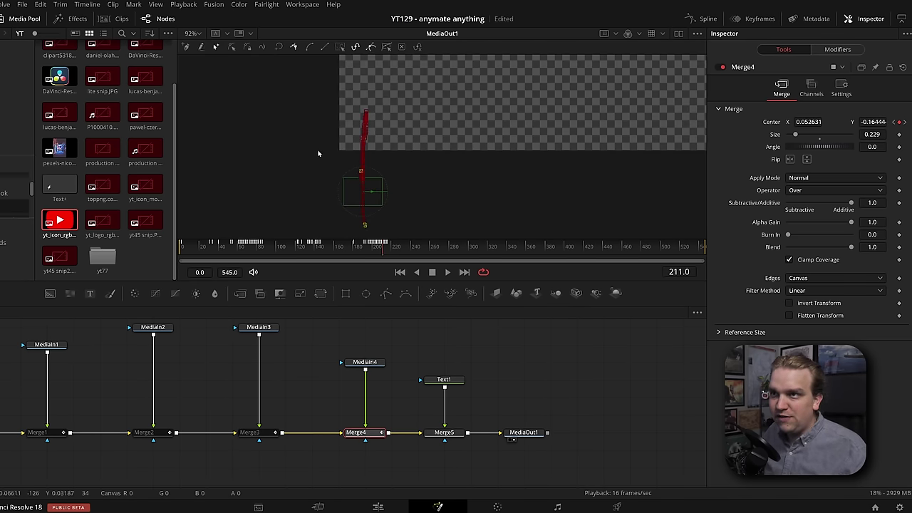
drag(303, 108, 407, 195)
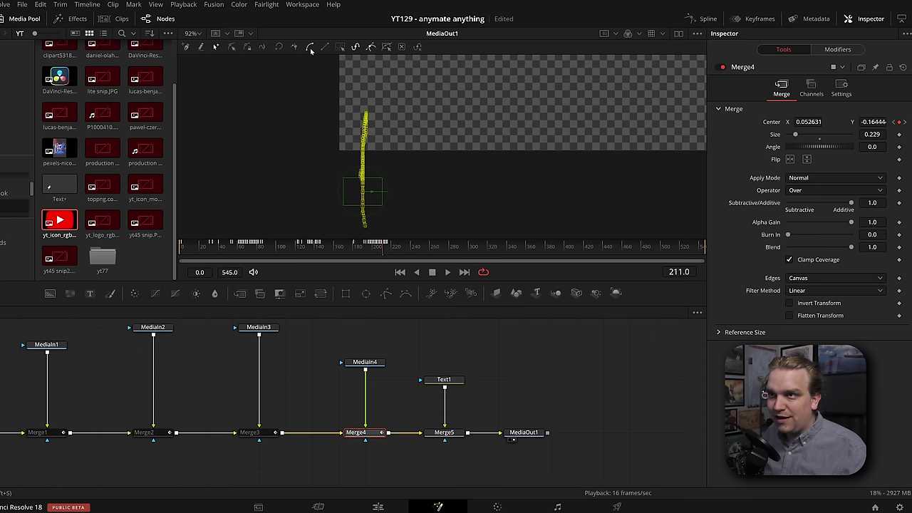
scroll(401, 145, up, 5)
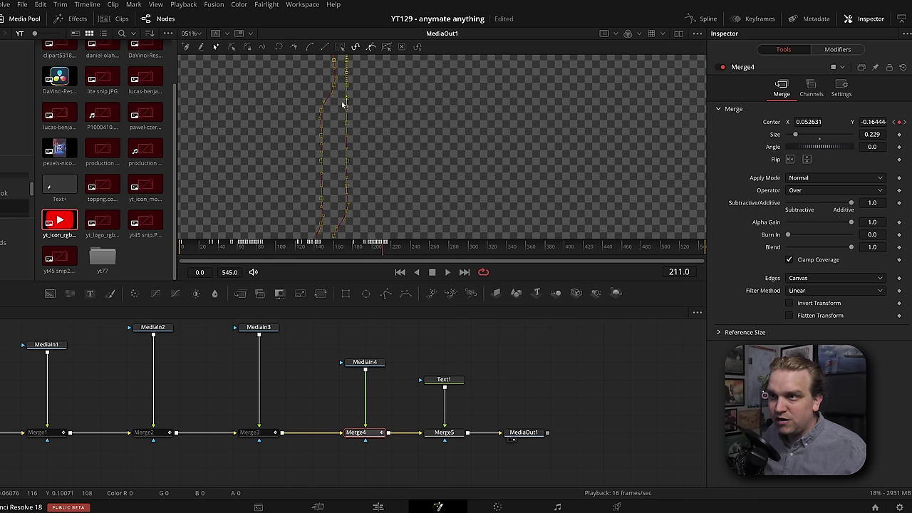
Keyframe Merge5's Center, drag the SUBSCRIBE! text upward during playback, then rewind to review.
click(444, 432)
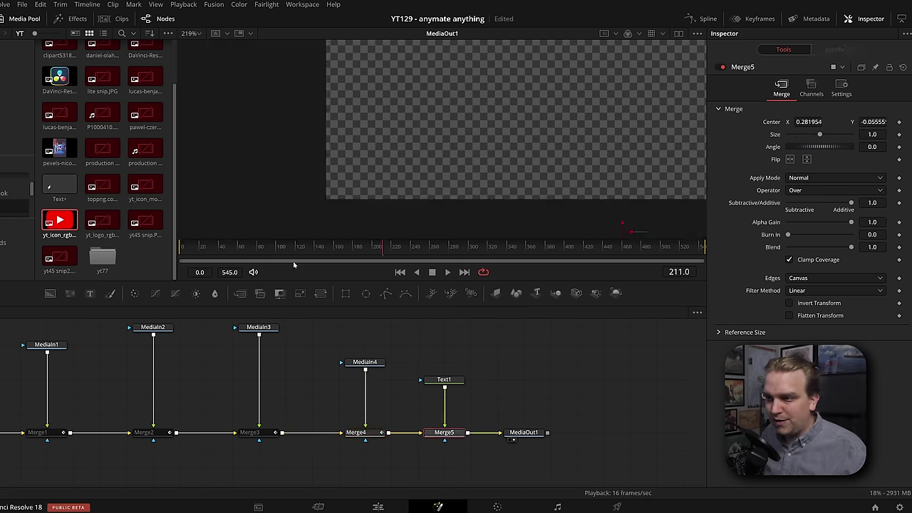
scroll(412, 187, down, 2)
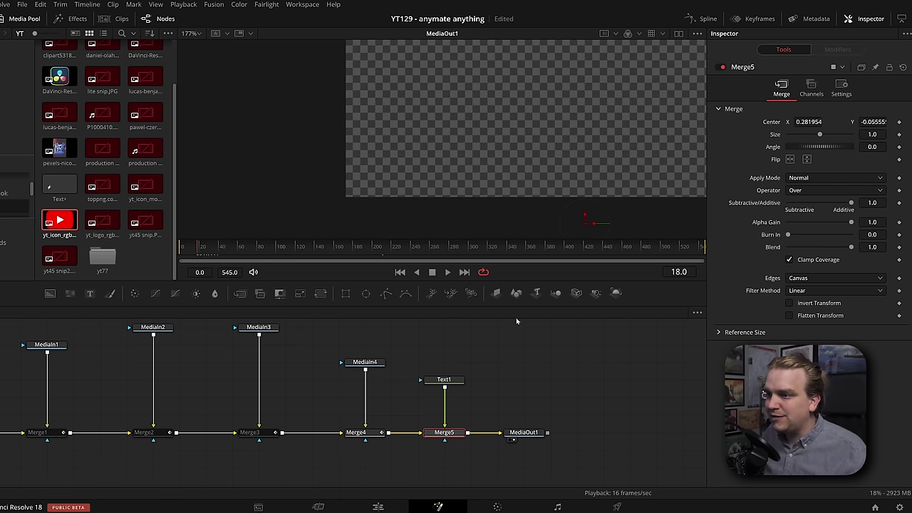
click(899, 123)
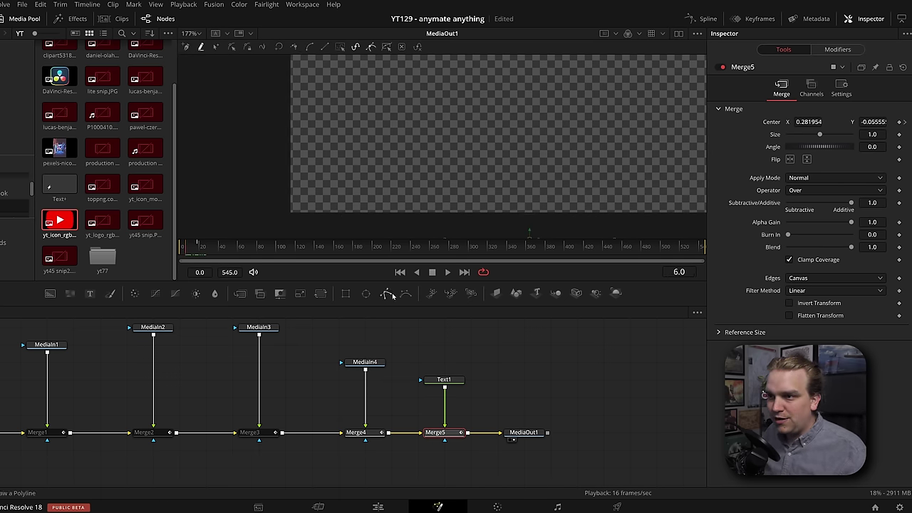
scroll(477, 202, down, 2)
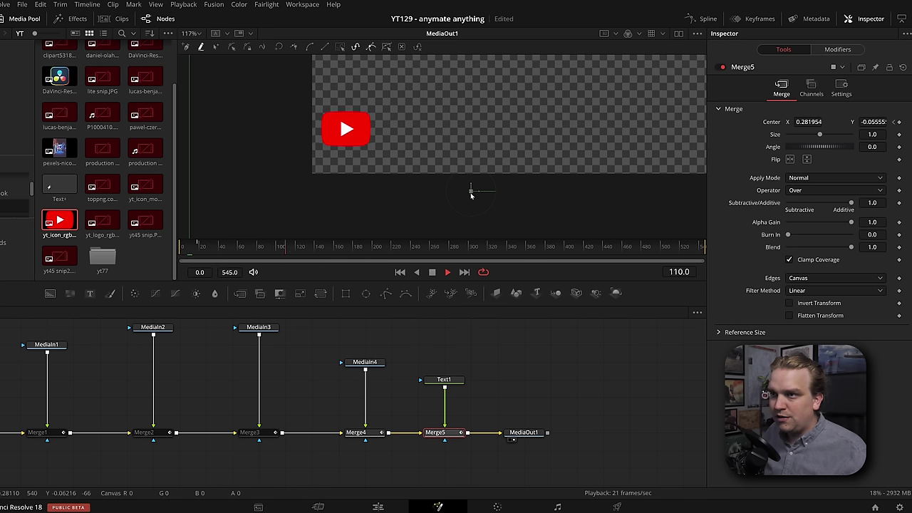
mouse_move(472, 191)
mouse_down()
mouse_move(469, 134)
mouse_move(474, 197)
mouse_up()
click(298, 250)
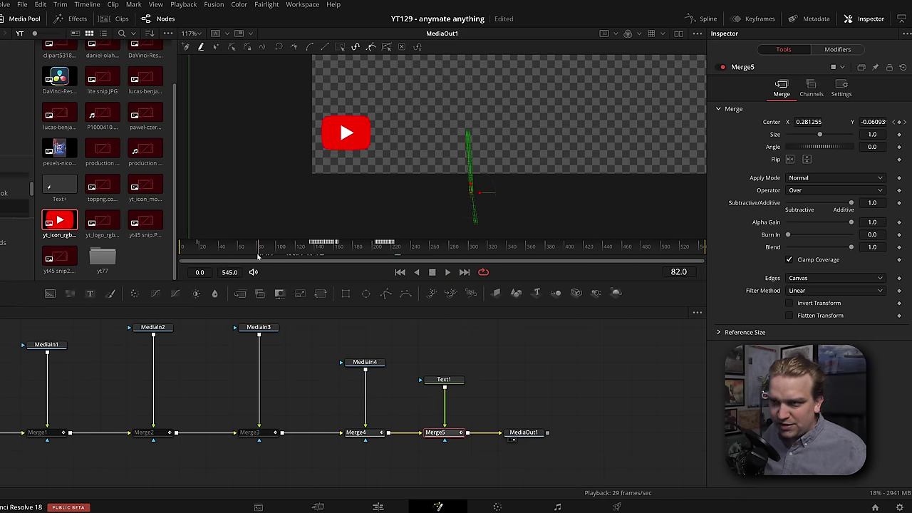
With Text1 and Merge5 selected, reset Center to 0.5/0.5 and drag SUBSCRIBE! lower in frame.
ctrl+click(444, 379)
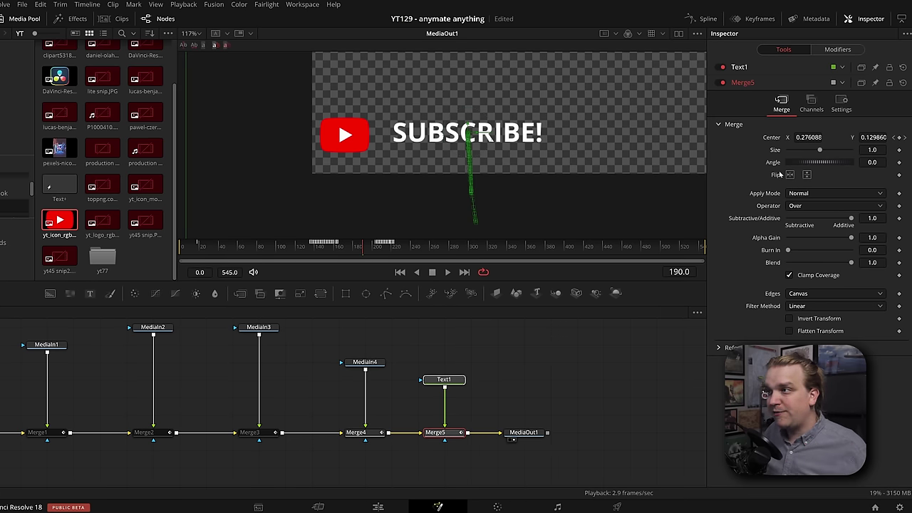
double_click(774, 141)
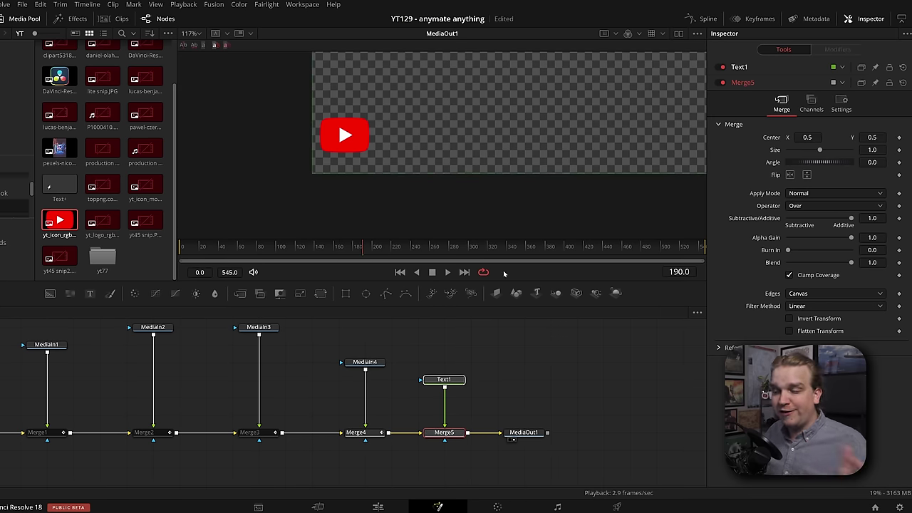
scroll(551, 126, down, 3)
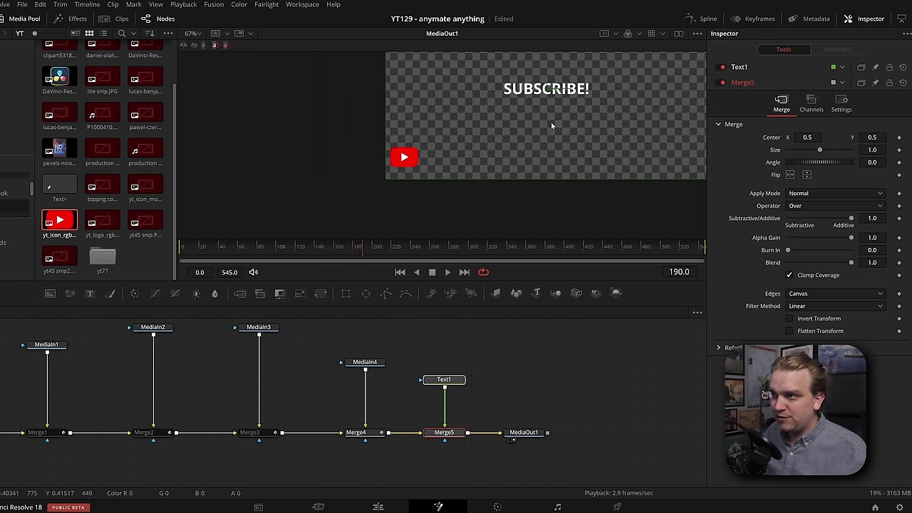
drag(546, 88, 474, 197)
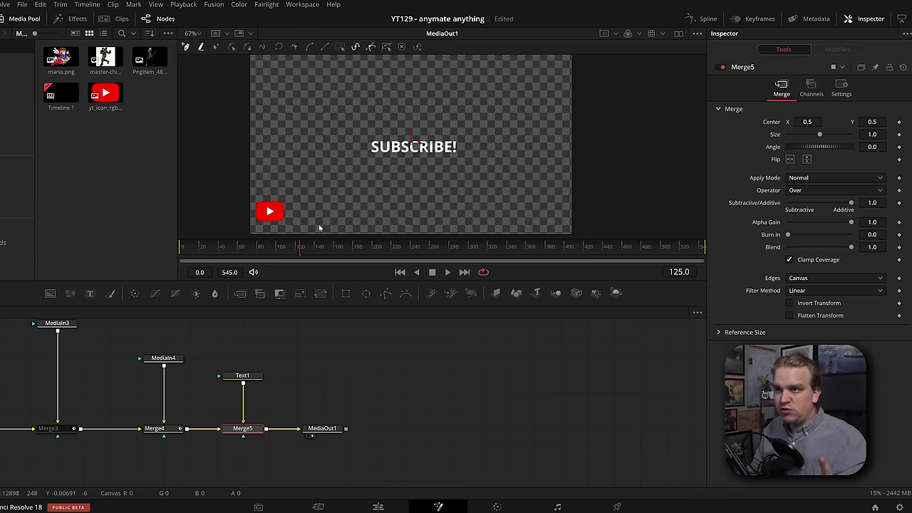
From frame 0, keyframe Merge5 Center and drag SUBSCRIBE! down-left off-frame, nudging the end right.
key(Home)
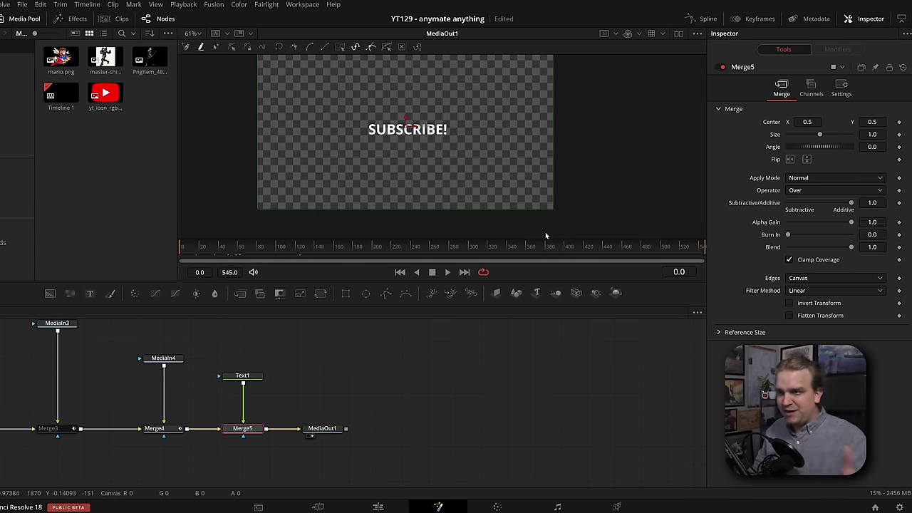
click(900, 122)
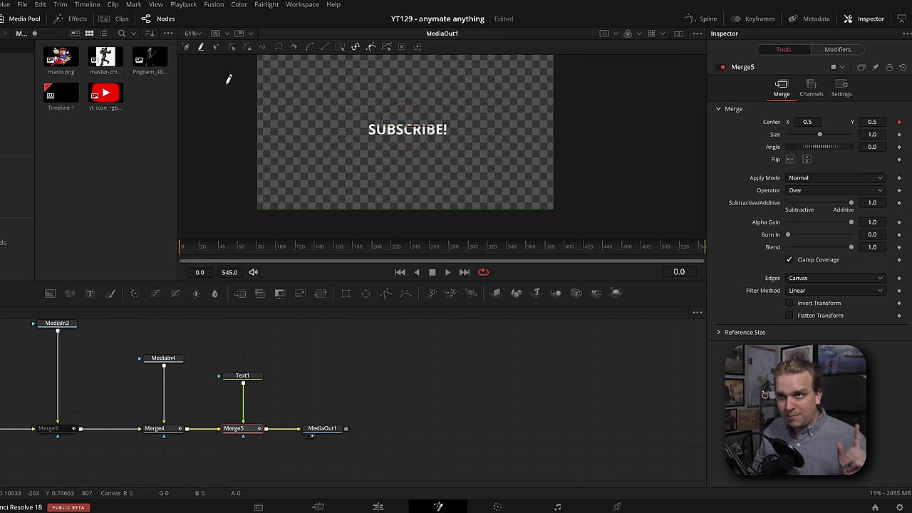
mouse_move(407, 129)
mouse_down()
mouse_move(369, 193)
mouse_move(334, 220)
mouse_up()
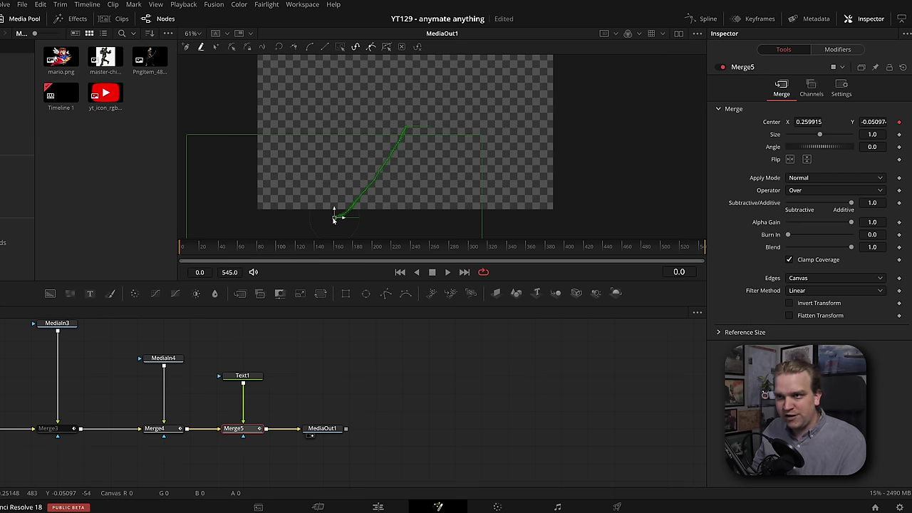
drag(333, 220, 337, 221)
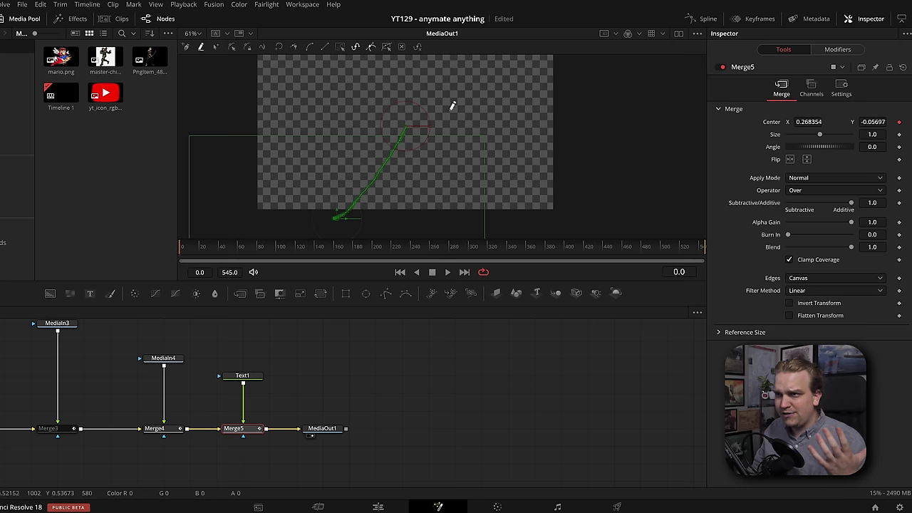
Reset Merge5 Center, move SUBSCRIBE! below the bottom-left corner, and set a starting keyframe.
double_click(771, 124)
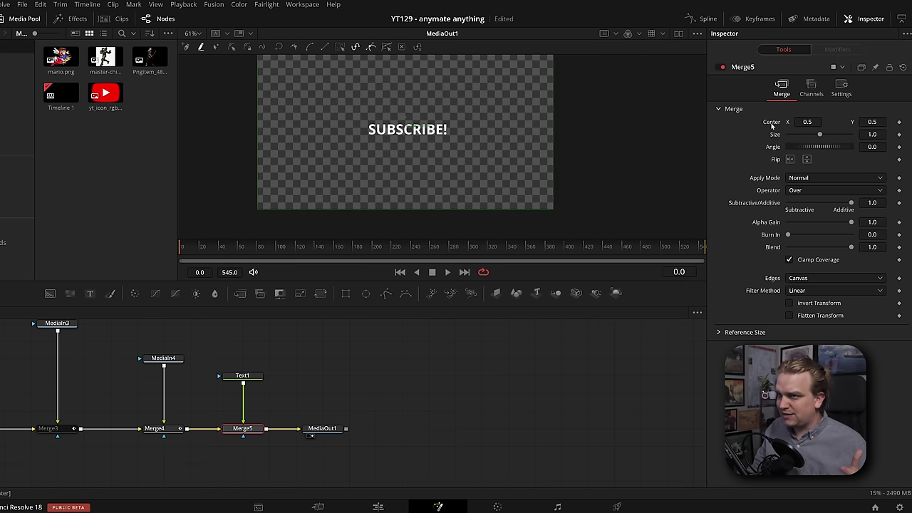
drag(407, 129, 332, 219)
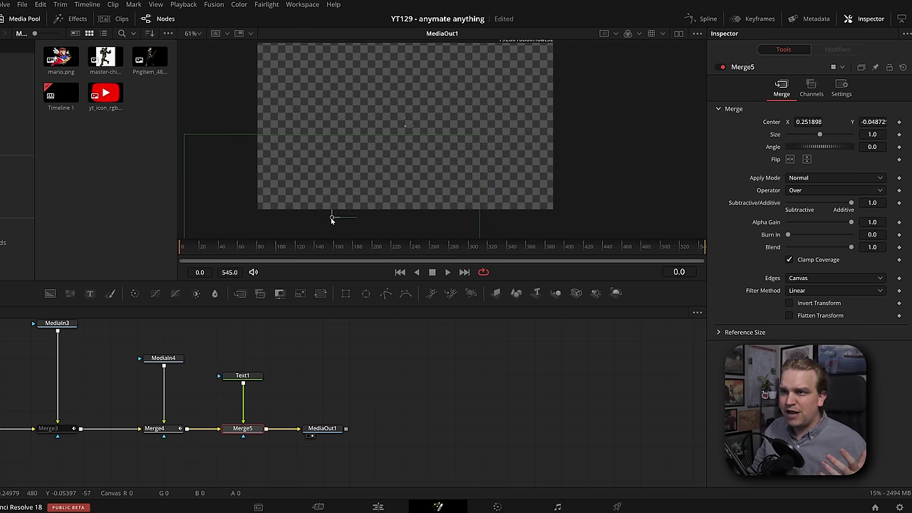
click(899, 122)
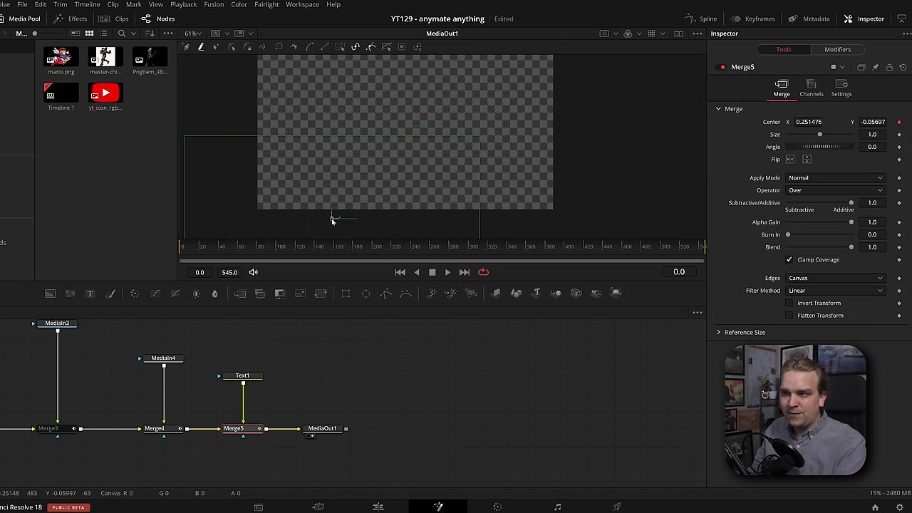
Record the text rising beside the YouTube logo during playback, replay it, and select MediaOut1.
key(space)
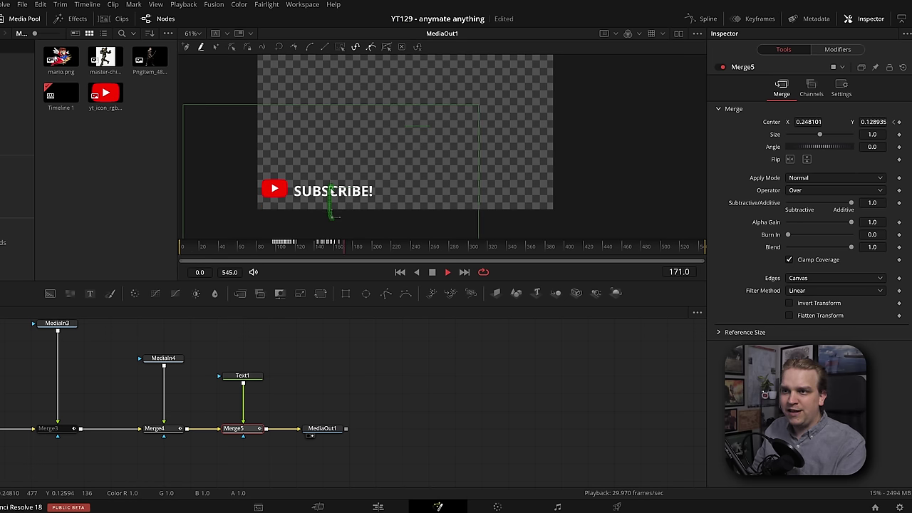
key(space)
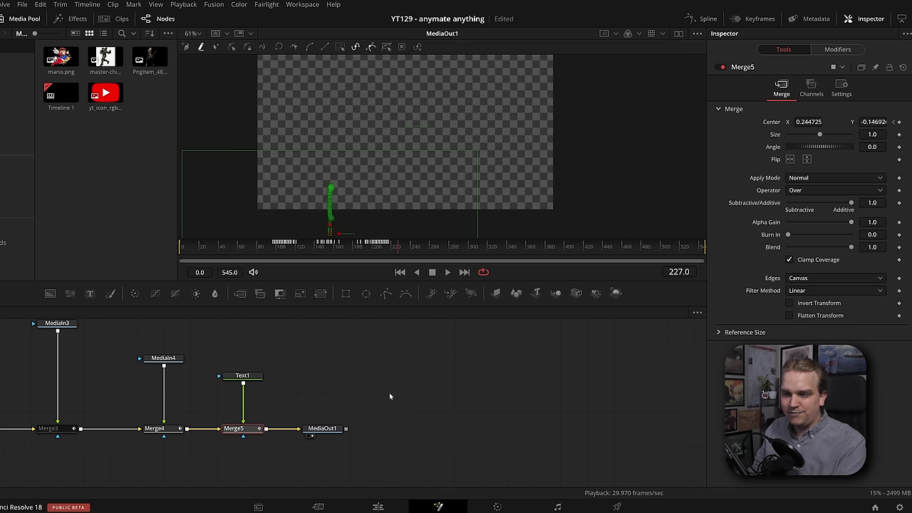
key(space)
click(322, 429)
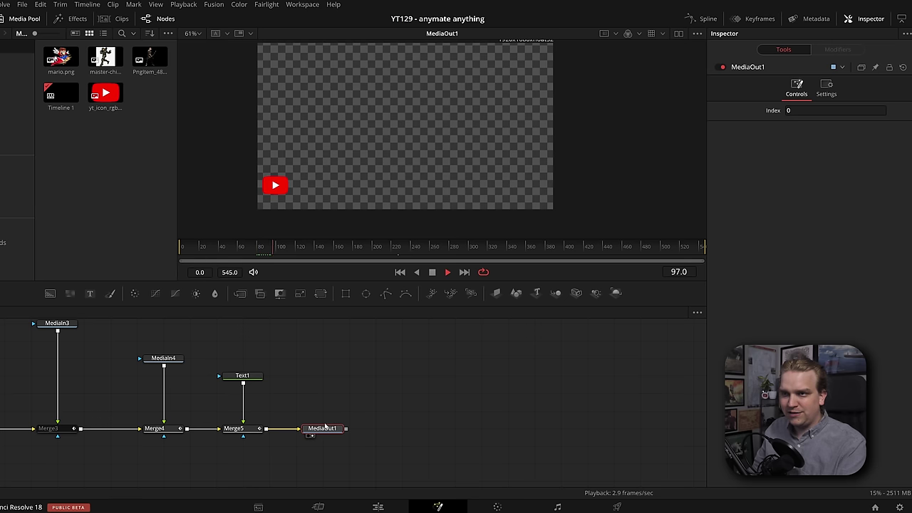